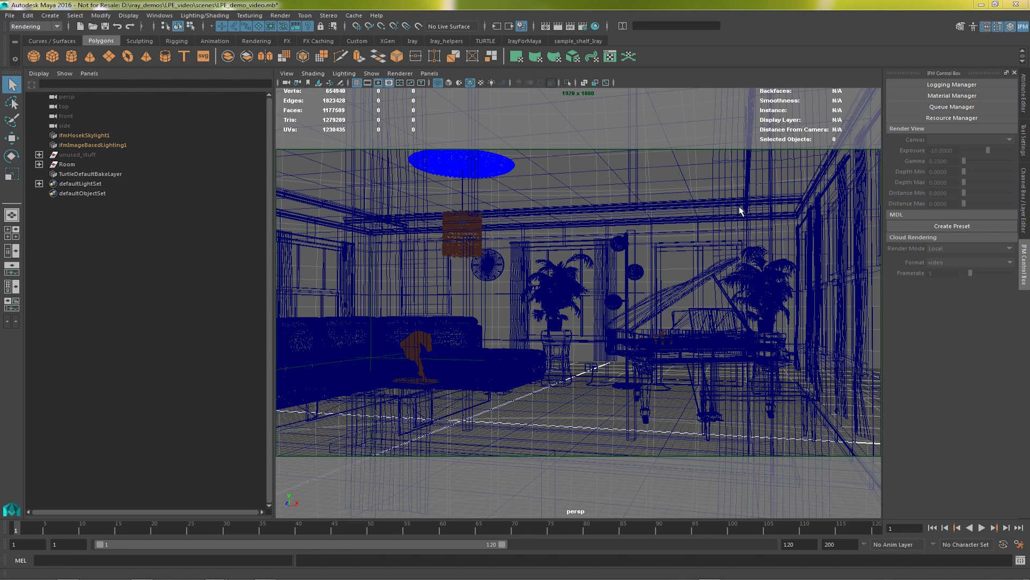
Step: Display the Iray output canvas settings and start an IPR render in the Render View
click(587, 28)
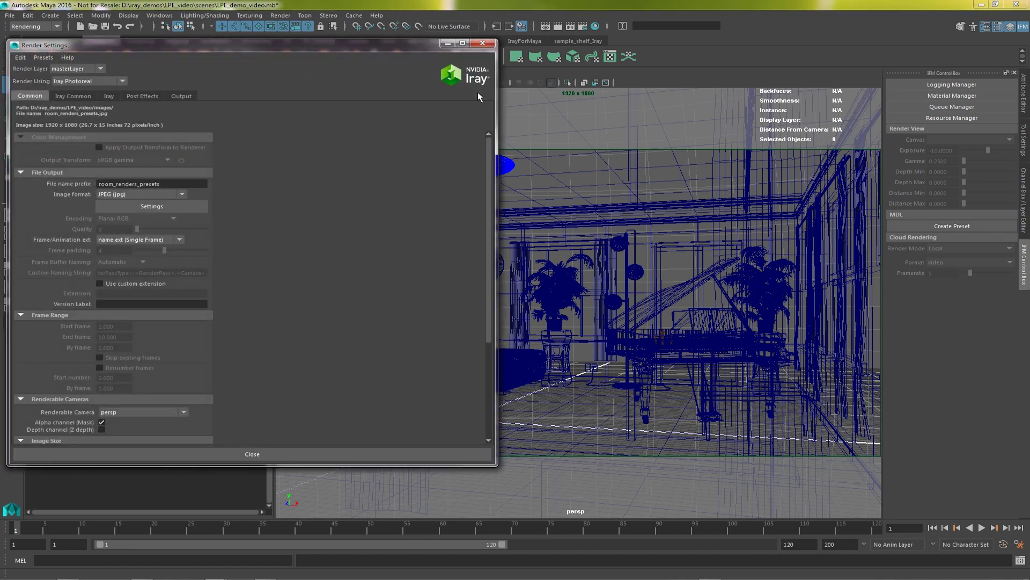
click(182, 97)
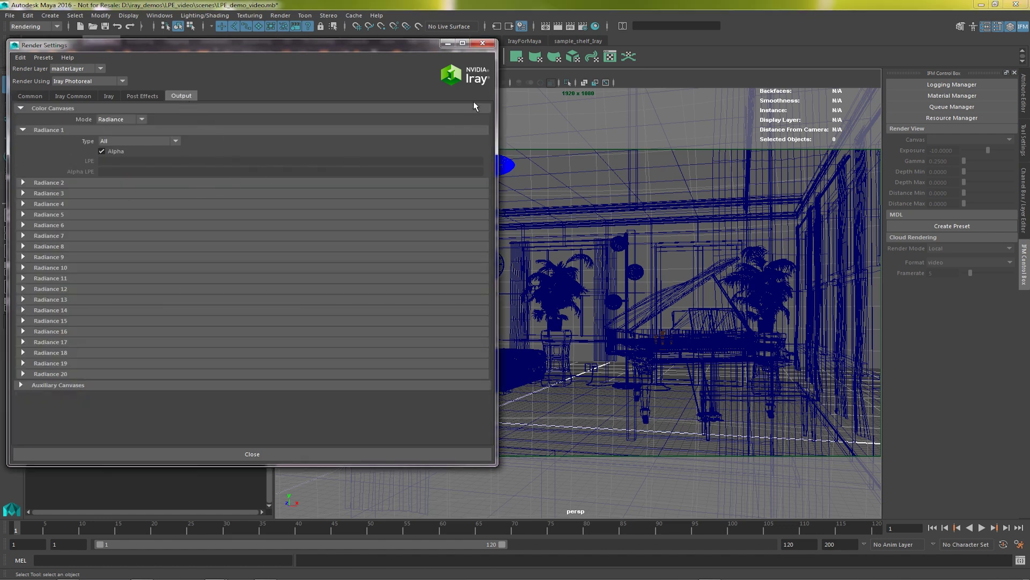
click(545, 26)
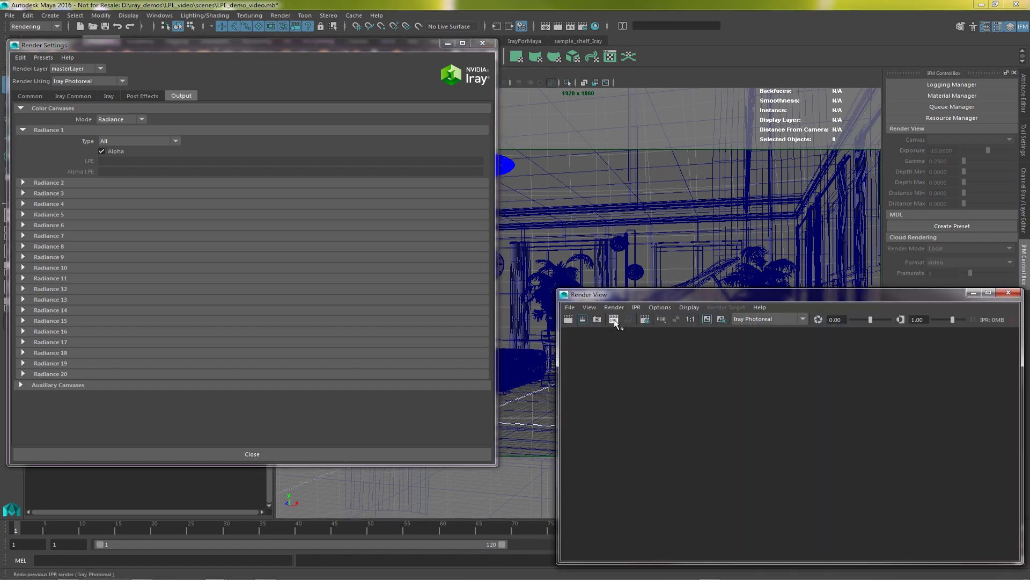
click(614, 320)
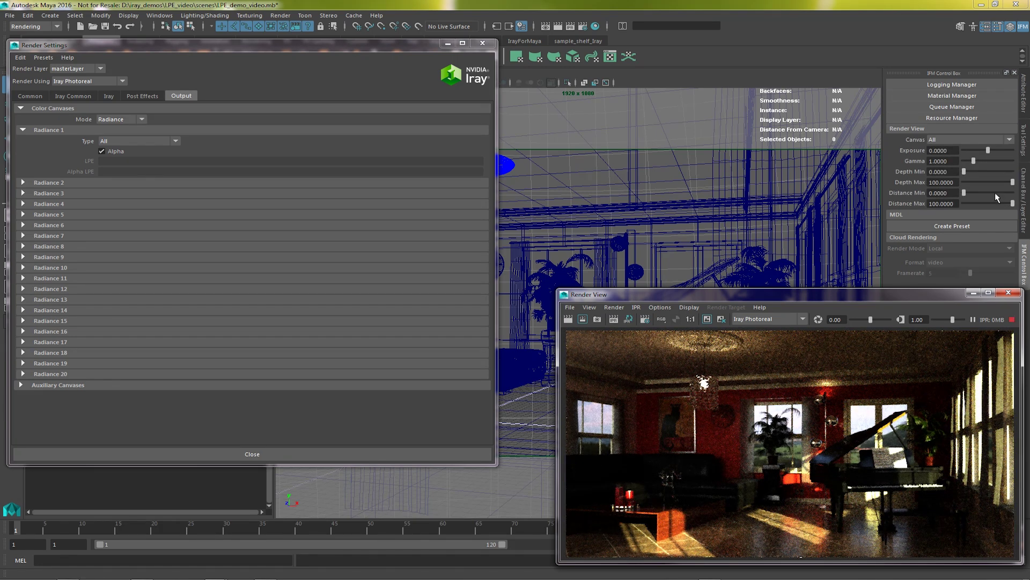
Step: Set the render view gamma to 2.2
double_click(947, 161)
text(2.2)
key(Return)
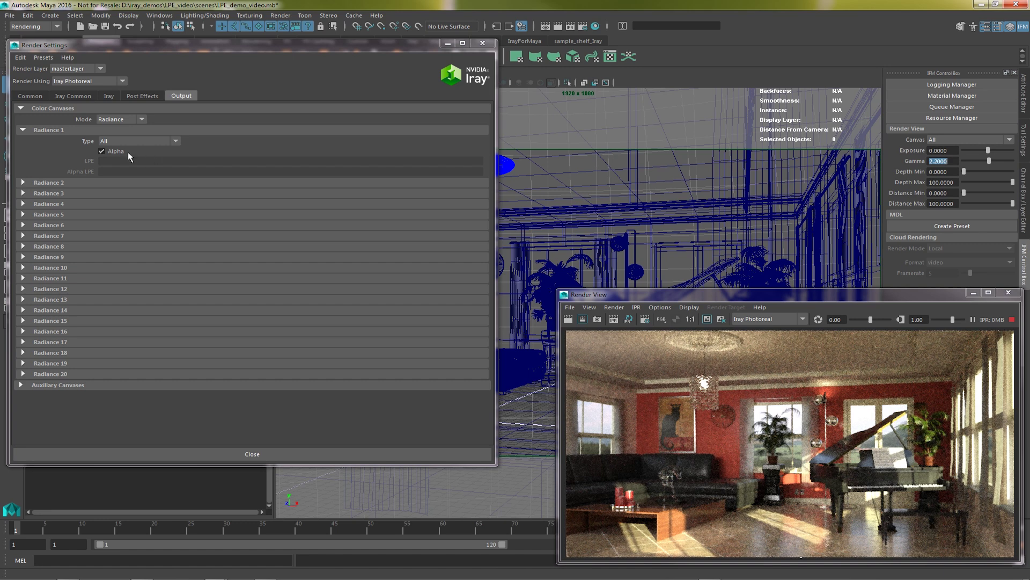
Step: View the render's alpha channel and look through the canvas types available for Radiance 1
click(675, 320)
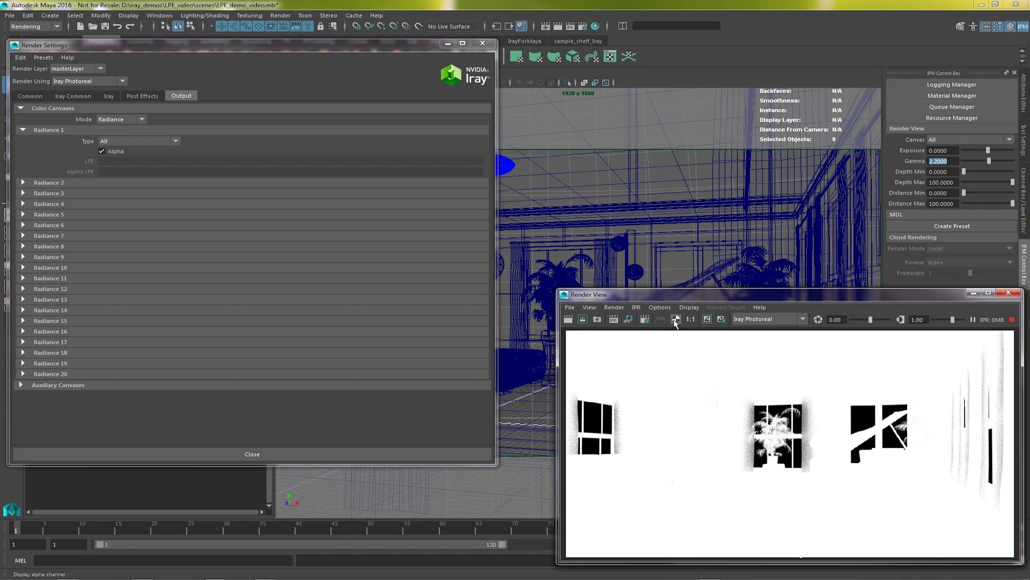
click(675, 320)
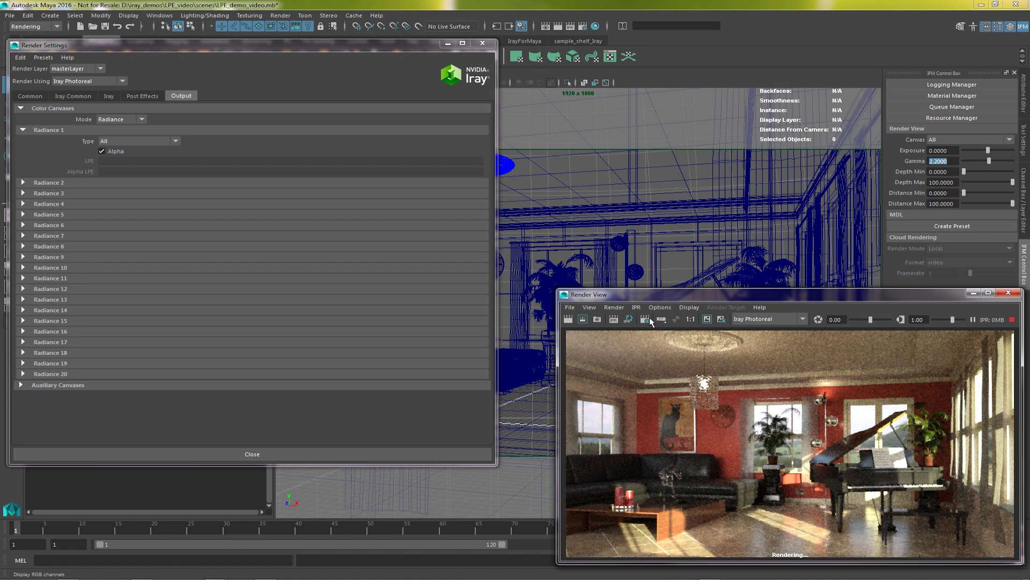
click(143, 143)
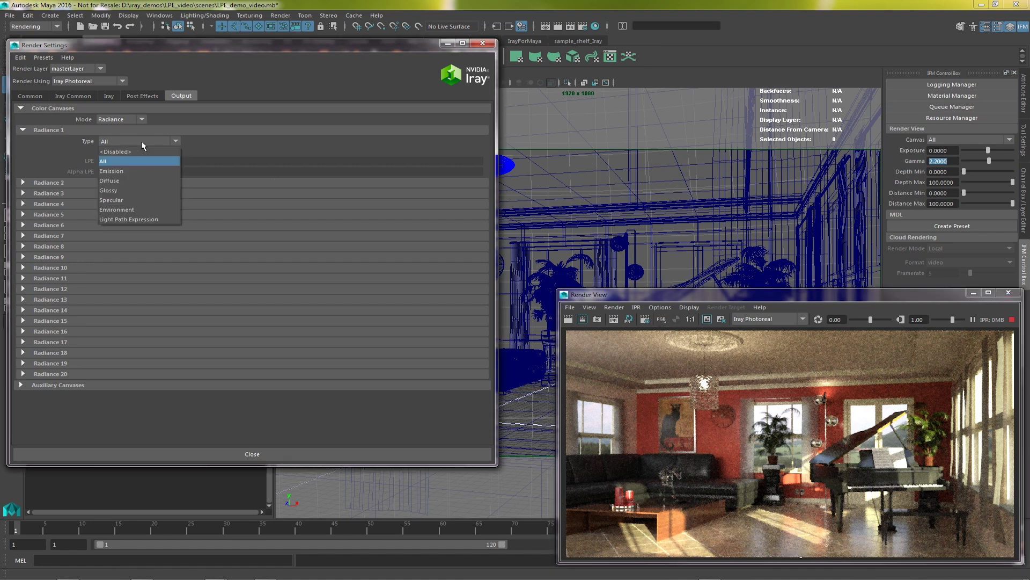
click(143, 143)
Step: Set the Radiance 2 canvas type to Emission and the Radiance 3 type to Diffuse
click(23, 182)
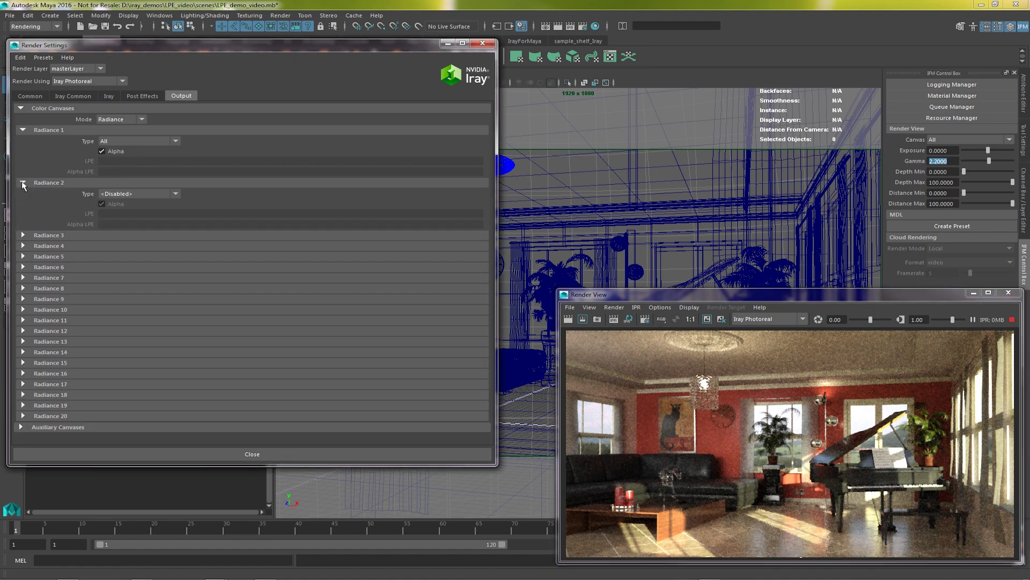
click(110, 195)
click(115, 223)
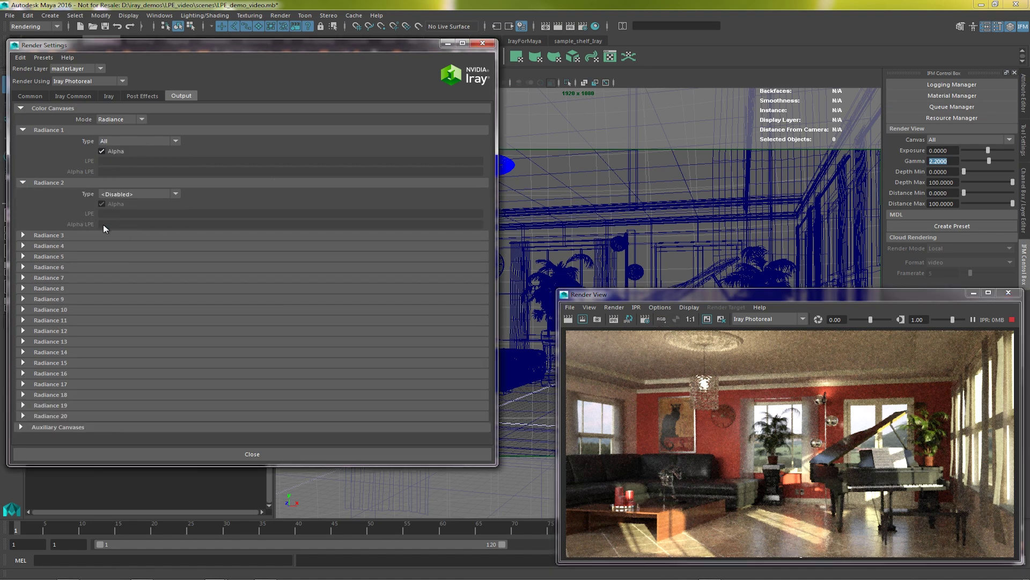
click(24, 235)
click(129, 246)
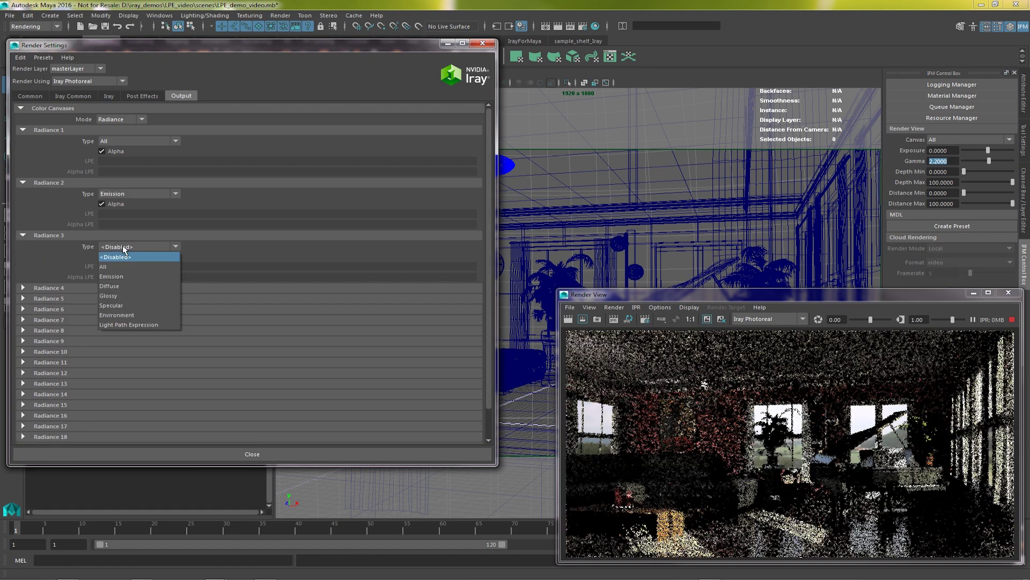
click(116, 285)
Step: Set the Radiance 4 canvas type to Glossy and the Radiance 5 type to Specular
click(23, 287)
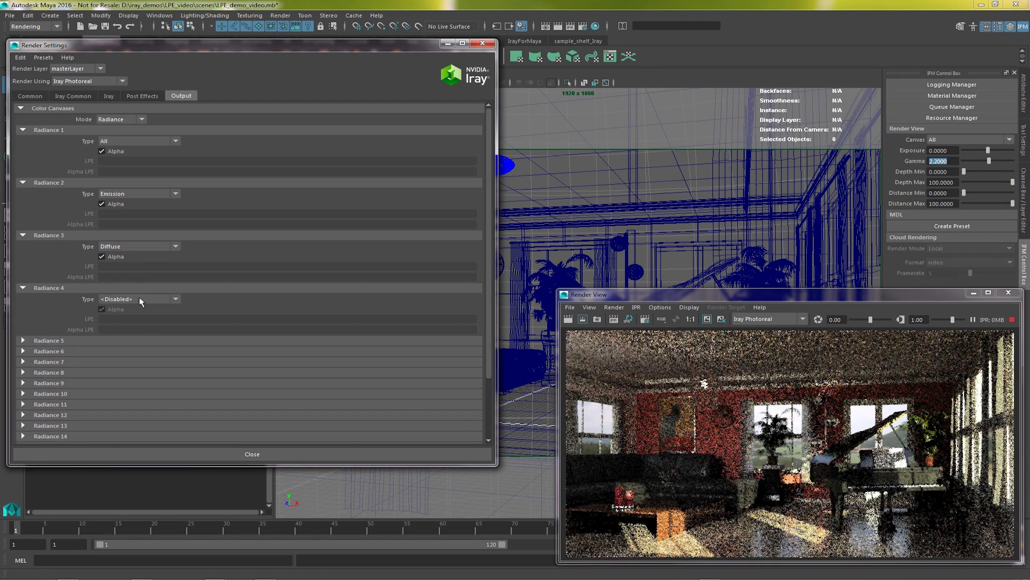
click(141, 300)
click(110, 348)
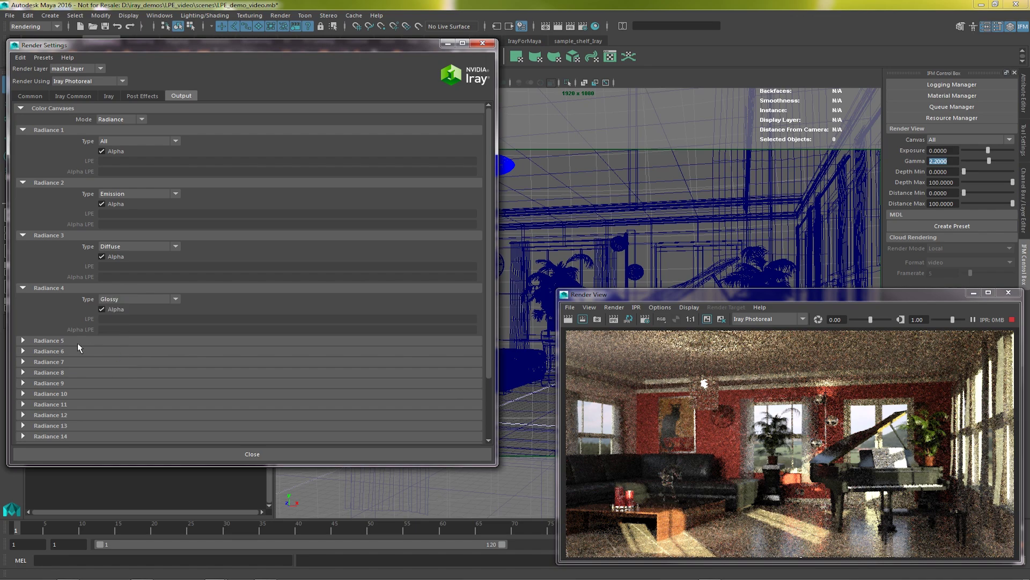
click(23, 341)
click(142, 352)
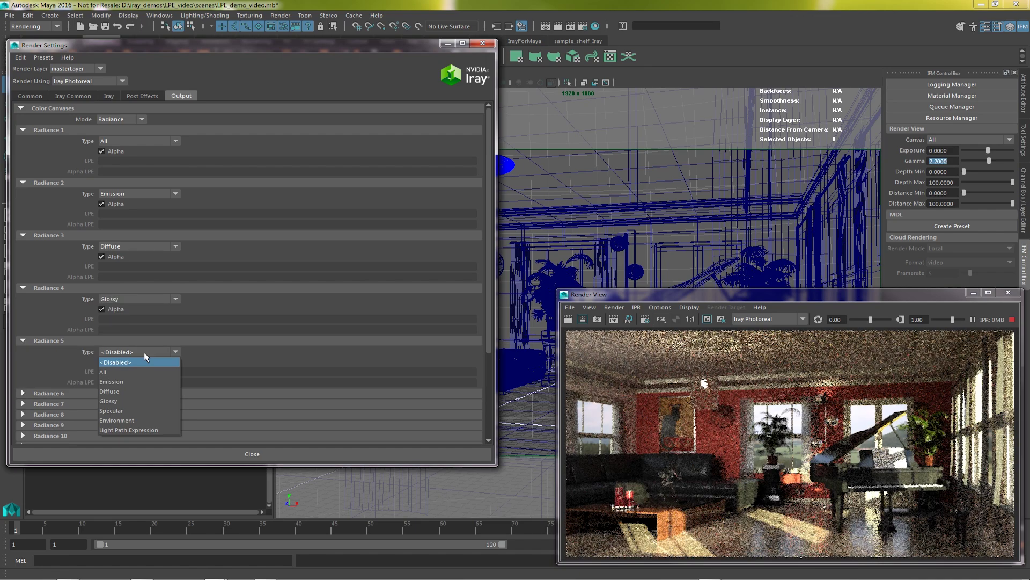
click(116, 409)
Step: Set the Radiance 6 canvas type to Environment and the Radiance 7 type to Light Path Expression
click(63, 397)
click(129, 405)
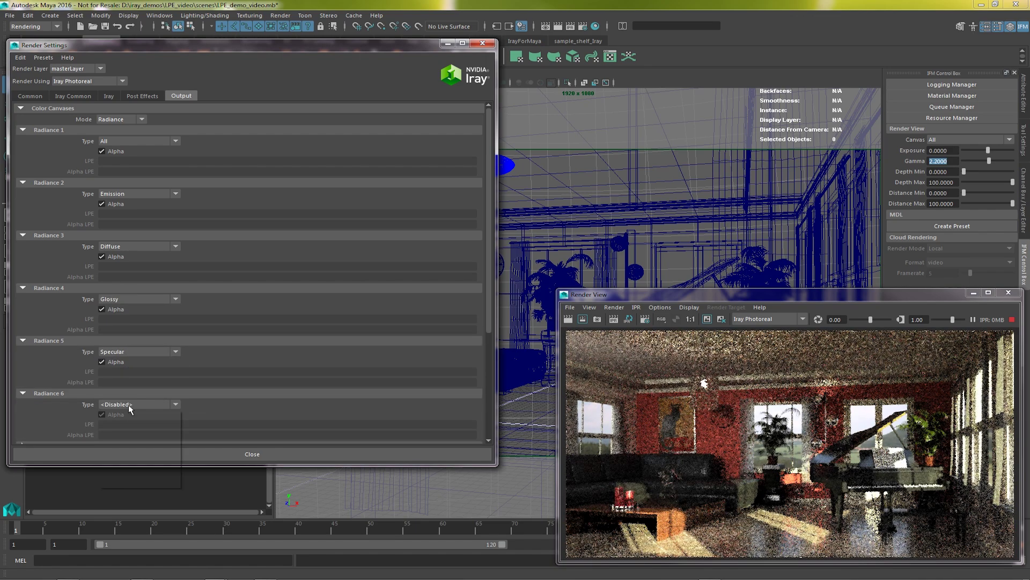
click(116, 473)
scroll(158, 378, down, 3)
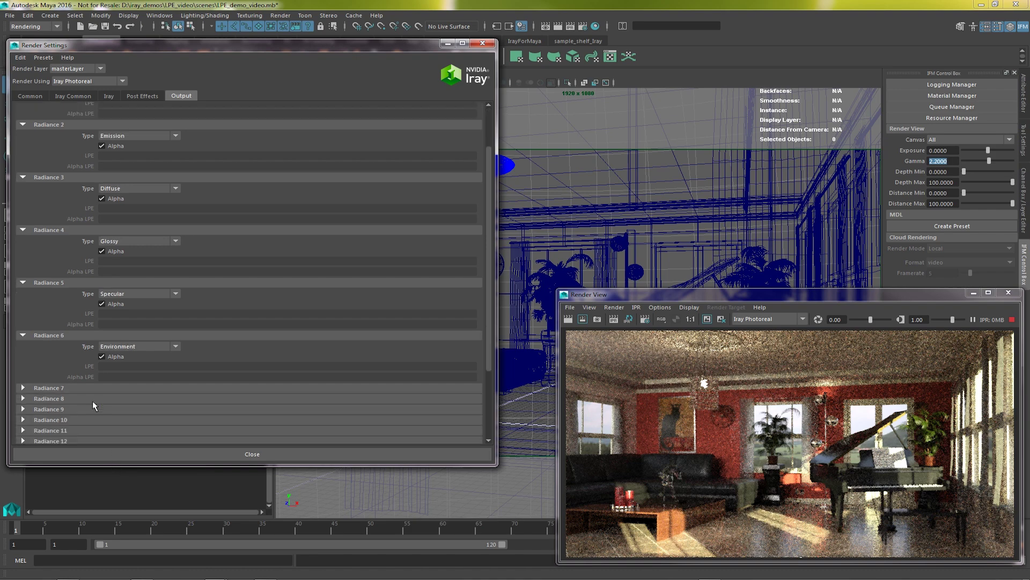
click(23, 359)
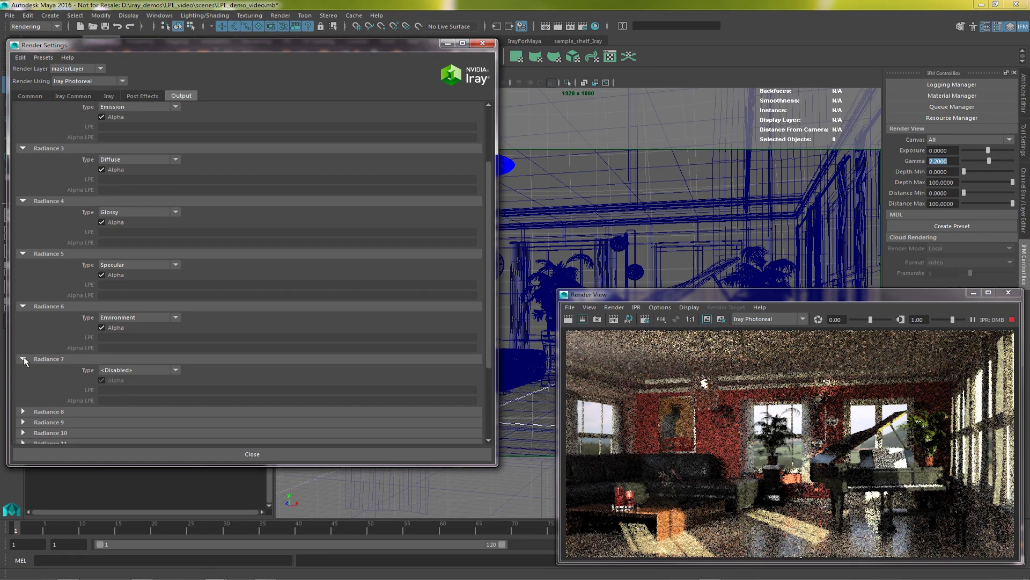
click(137, 370)
click(133, 448)
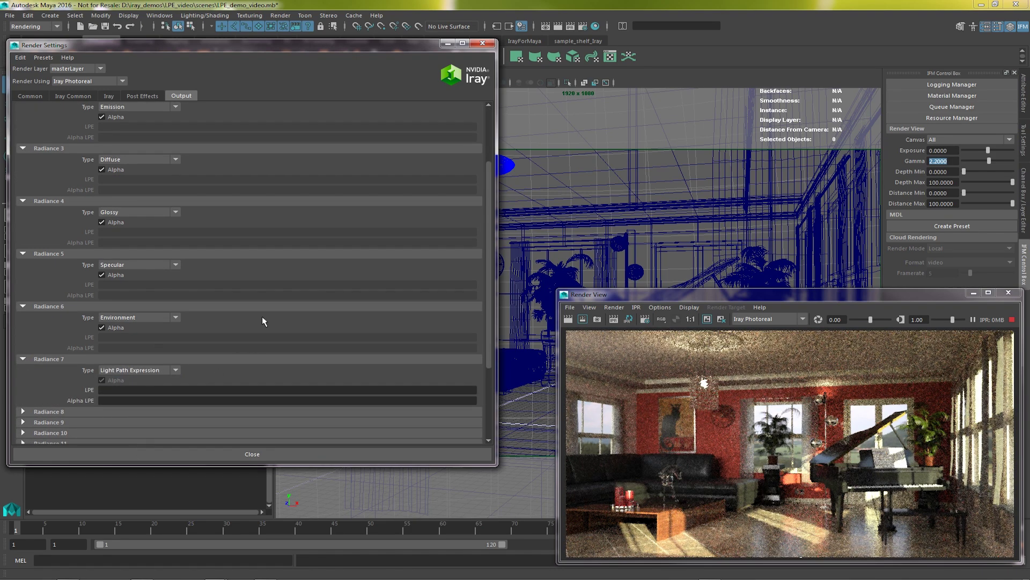
Step: View the Emission, Diffuse, Glossy, Specular and Environment canvases one after another in the running render
scroll(263, 321, up, 3)
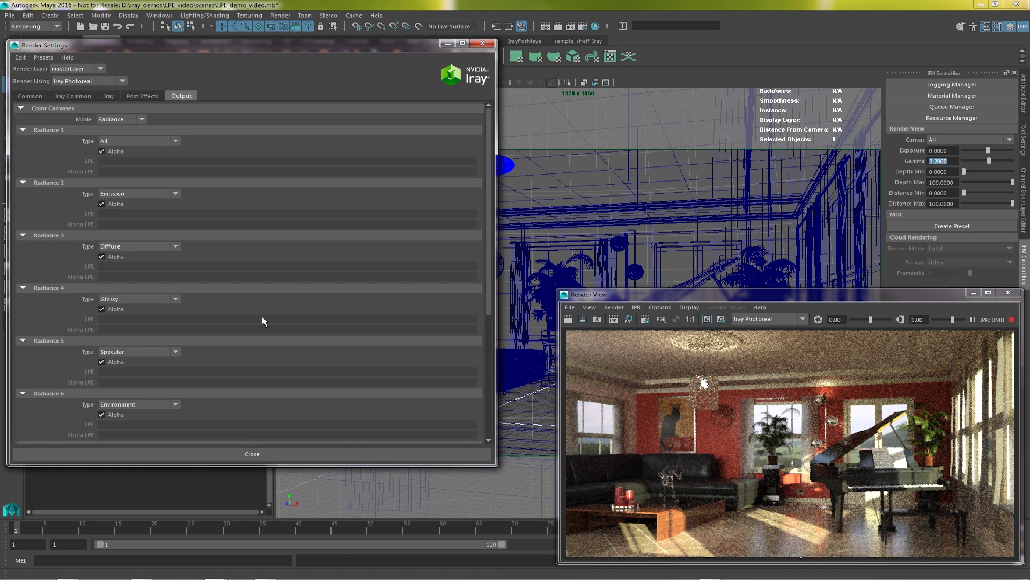
click(968, 140)
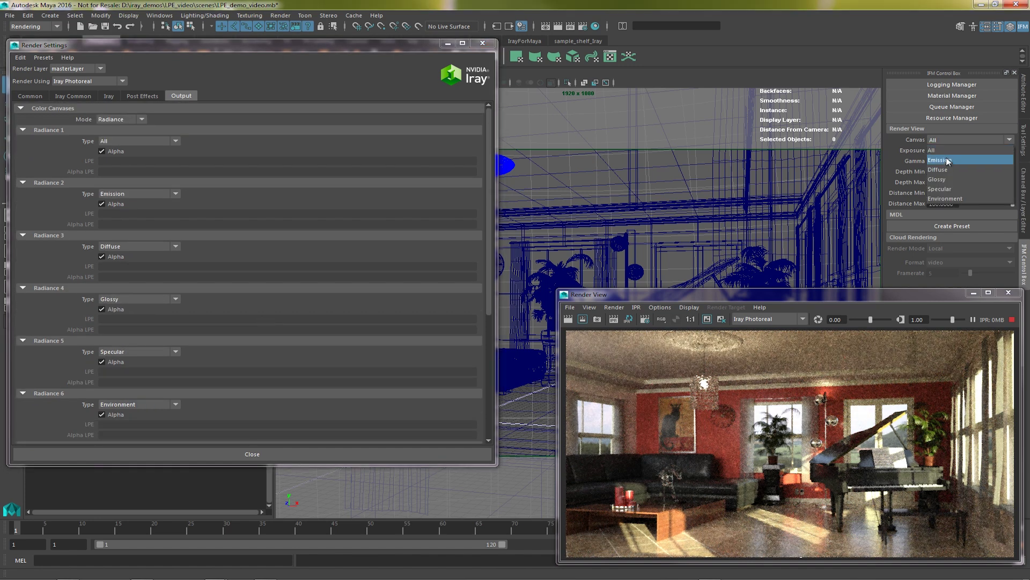
click(945, 159)
click(944, 140)
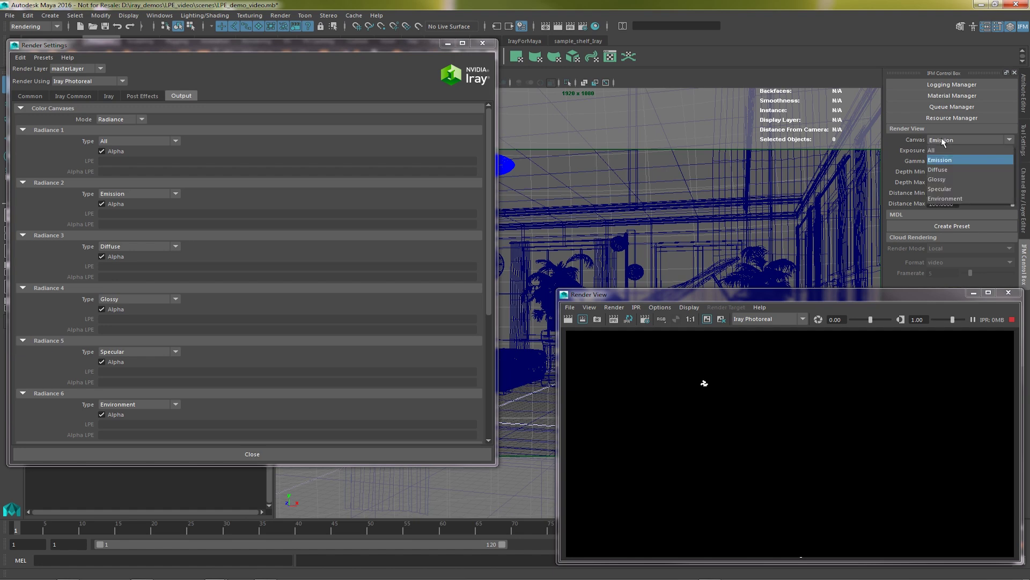
click(943, 171)
click(944, 140)
click(943, 179)
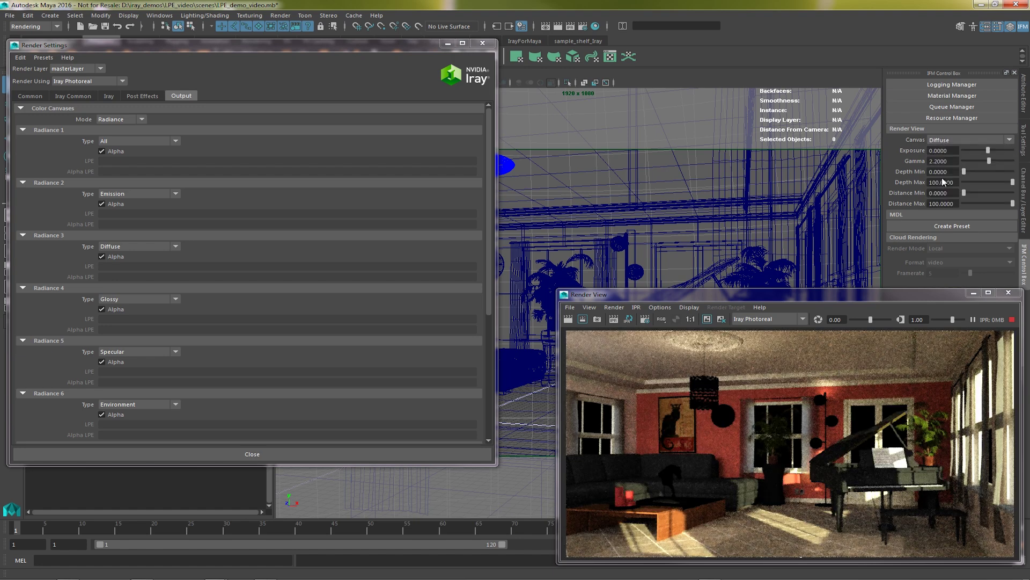
click(945, 141)
click(940, 189)
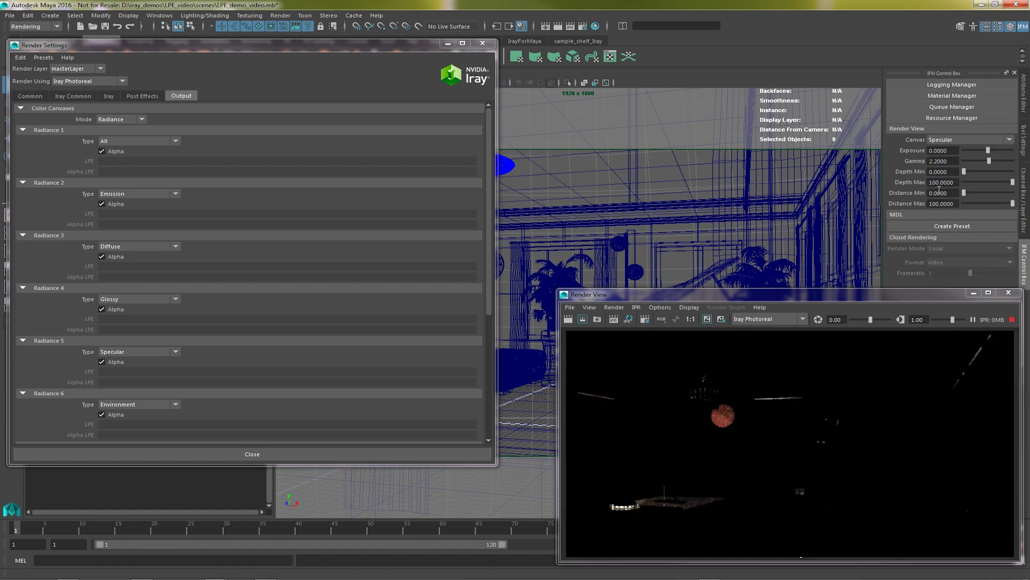
click(945, 140)
click(943, 199)
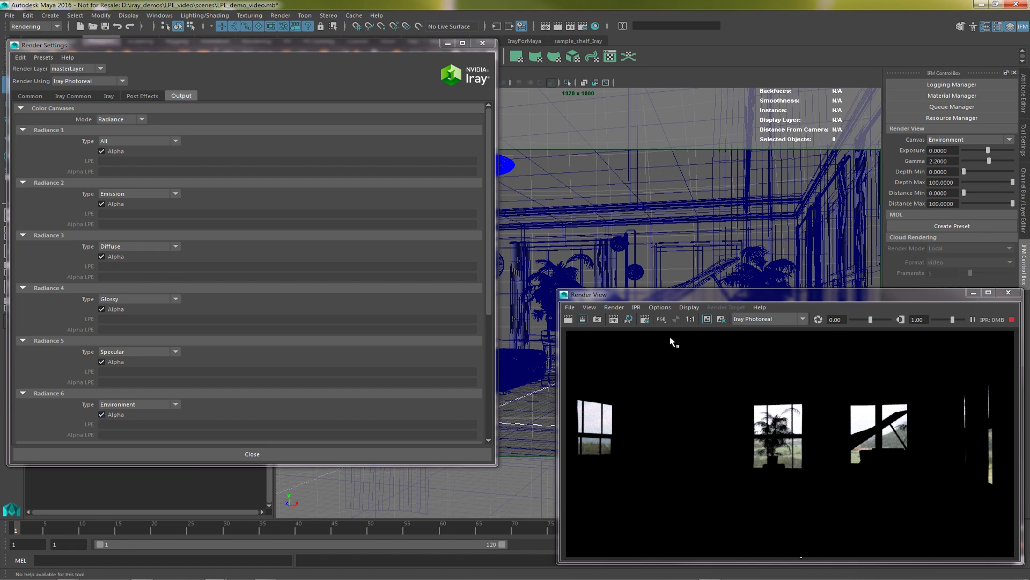
Step: Inspect the alpha channels of the Environment, Specular, Glossy and Diffuse canvases, and return to the All canvas in colour
click(661, 318)
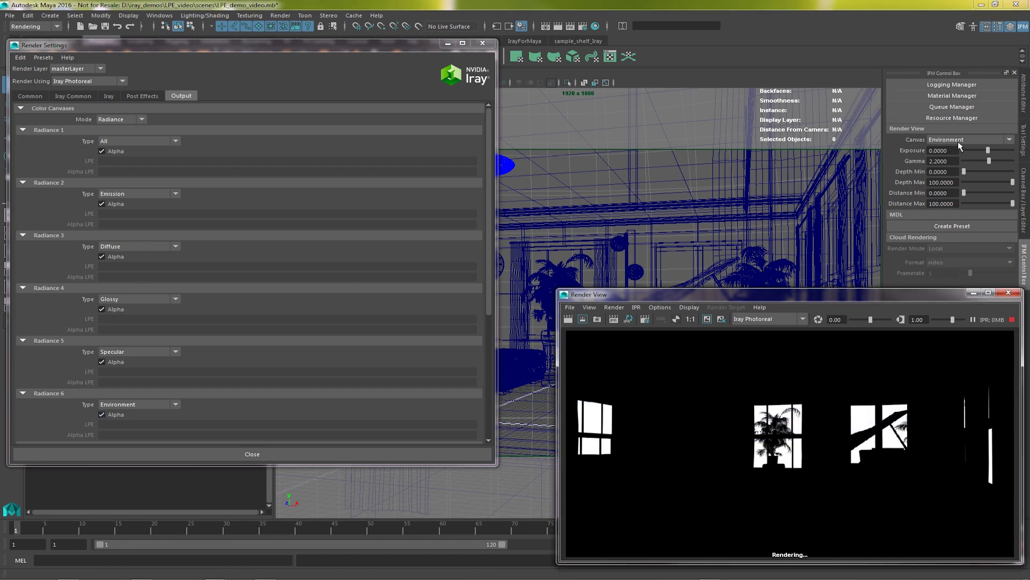
click(964, 139)
click(946, 192)
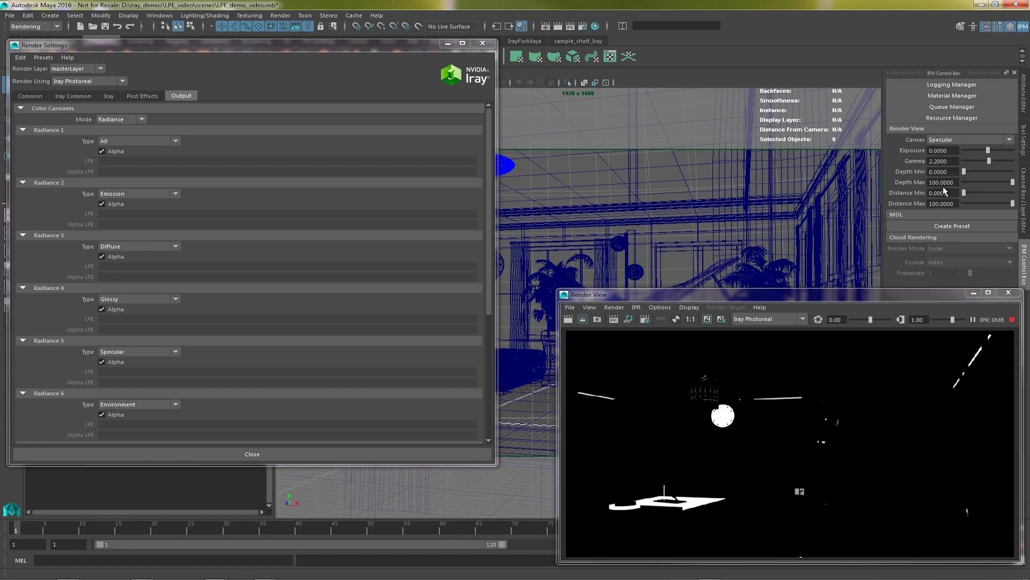
click(960, 139)
click(945, 179)
click(958, 141)
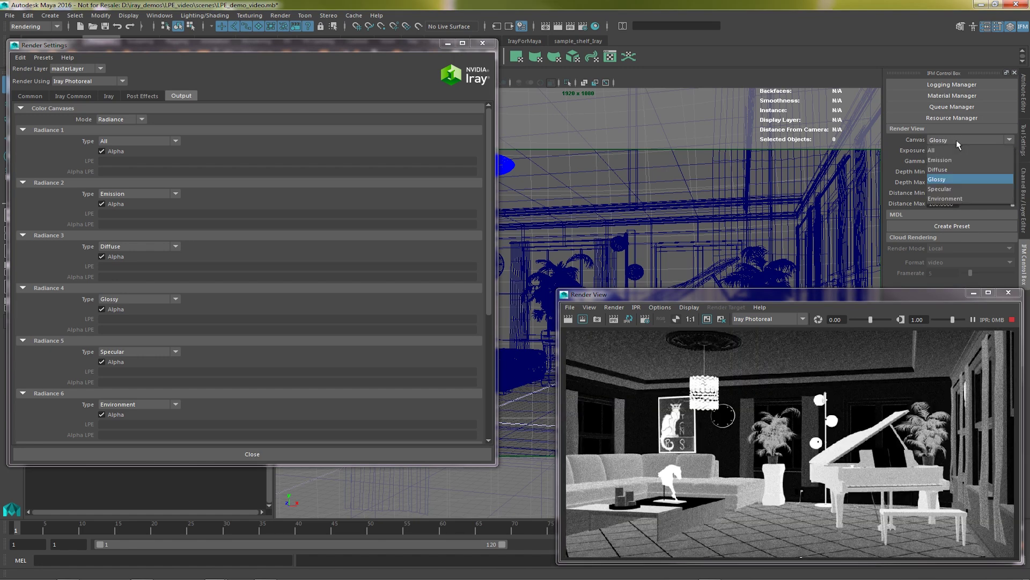
click(942, 169)
click(948, 141)
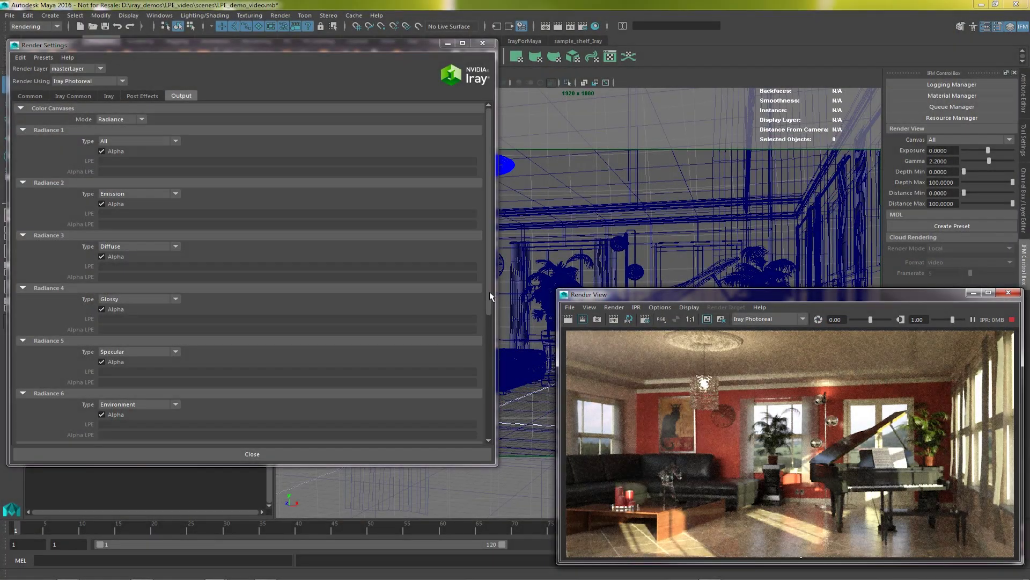
Step: Enter the light path expression L.*E for Radiance 7 and display its canvas in the render
scroll(485, 413, down, 2)
click(116, 277)
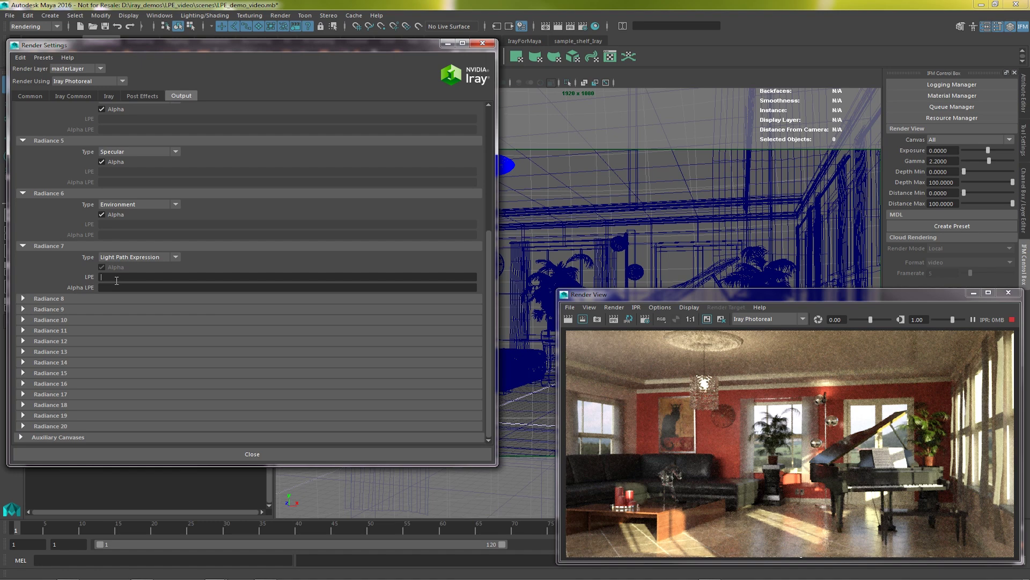
text(L.*E)
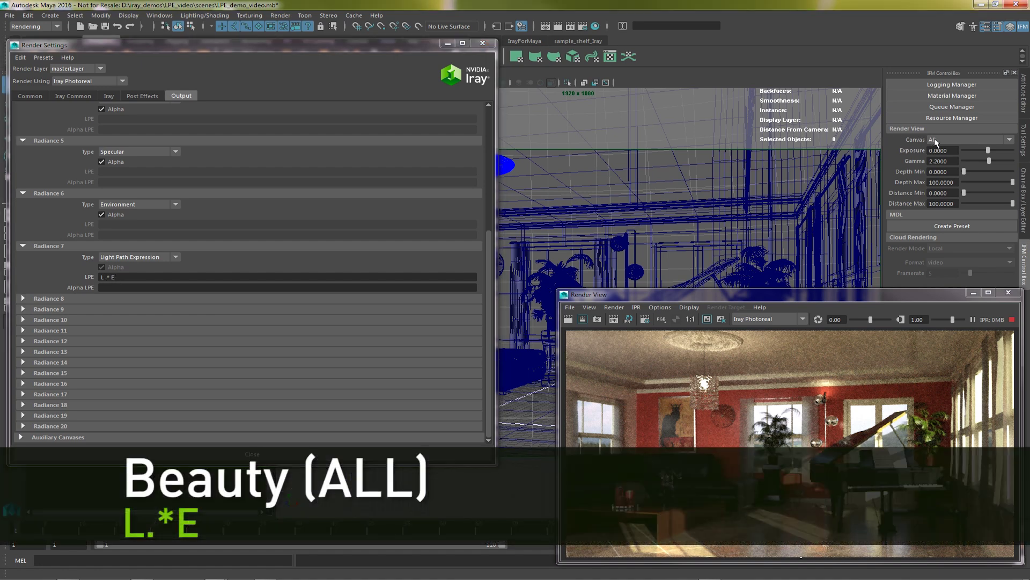
click(934, 139)
click(935, 204)
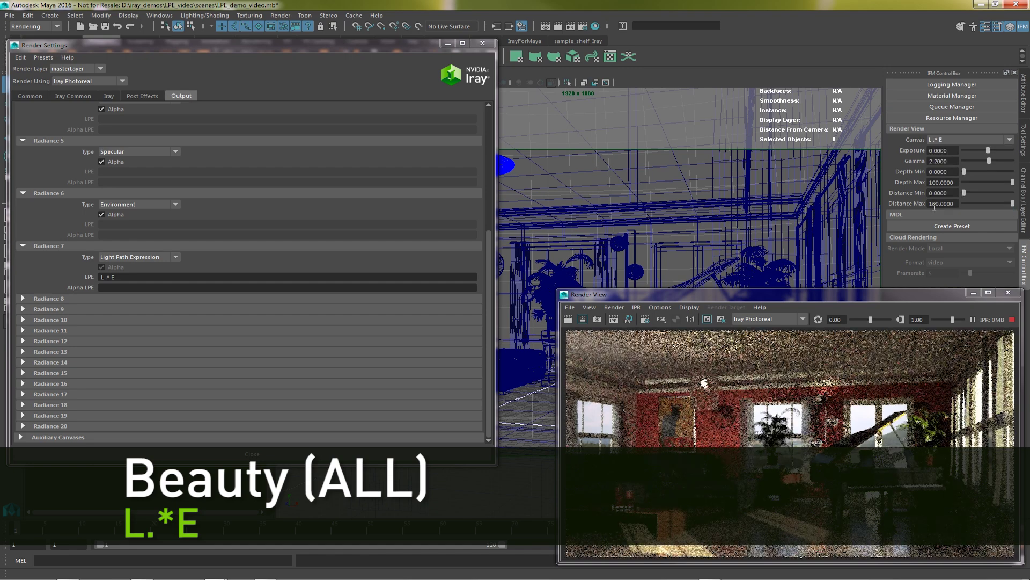
Step: Change the Radiance 7 light path expression to <La'ceiling_light'> .* E to isolate the ceiling light
click(102, 279)
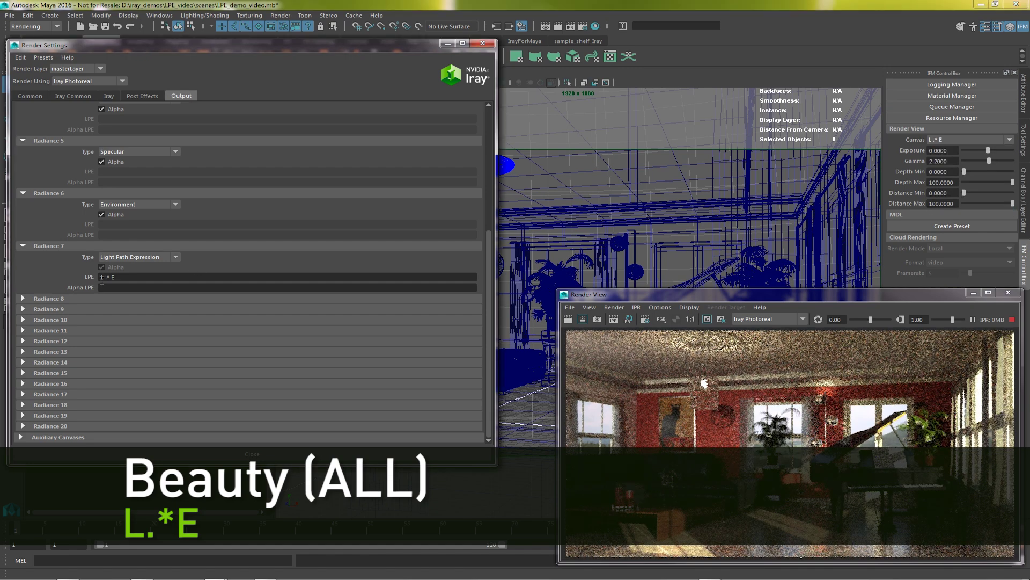
text(<)
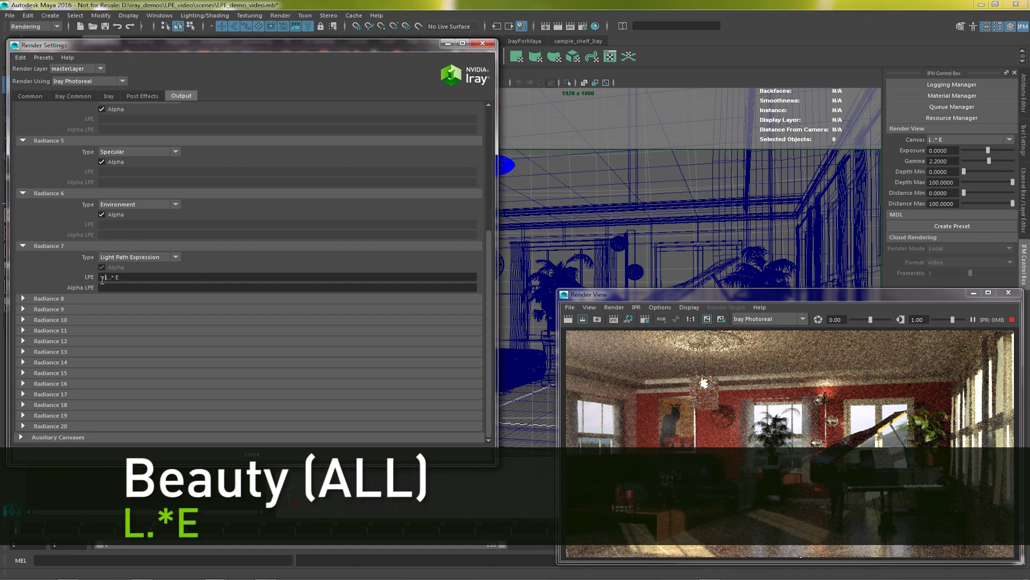
key(Right)
text('c)
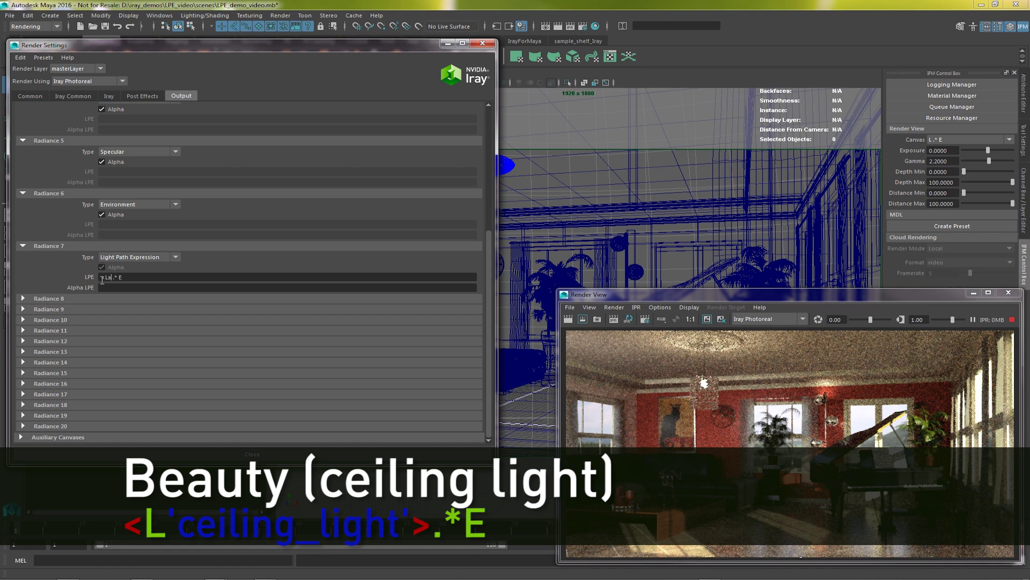
text(eiling_light)
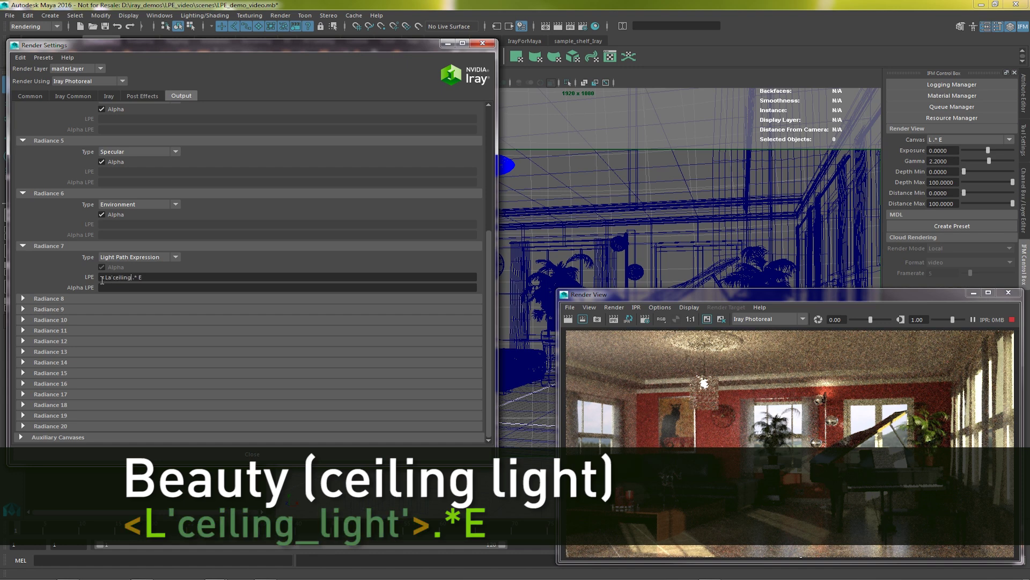
text(')
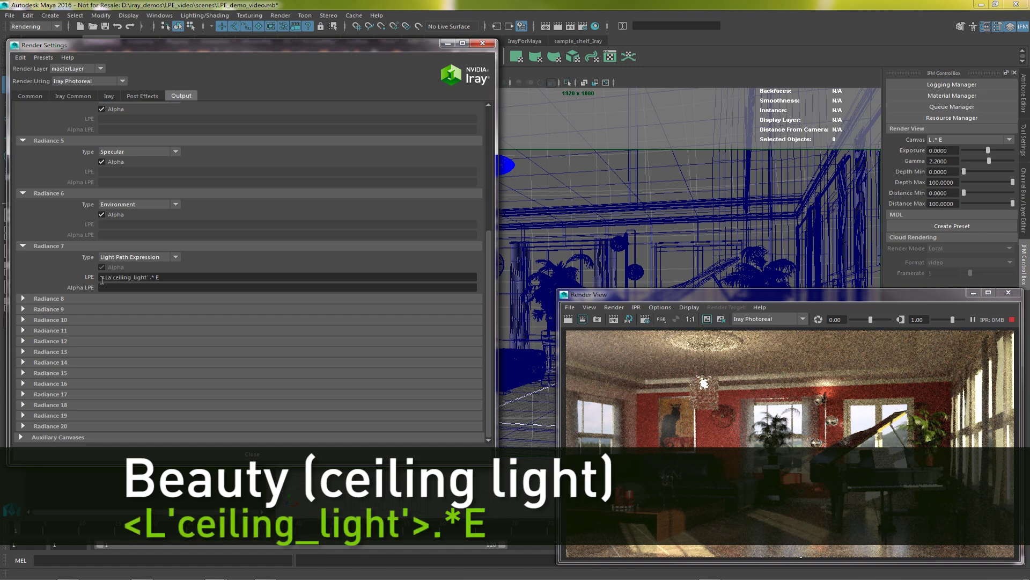
text(>)
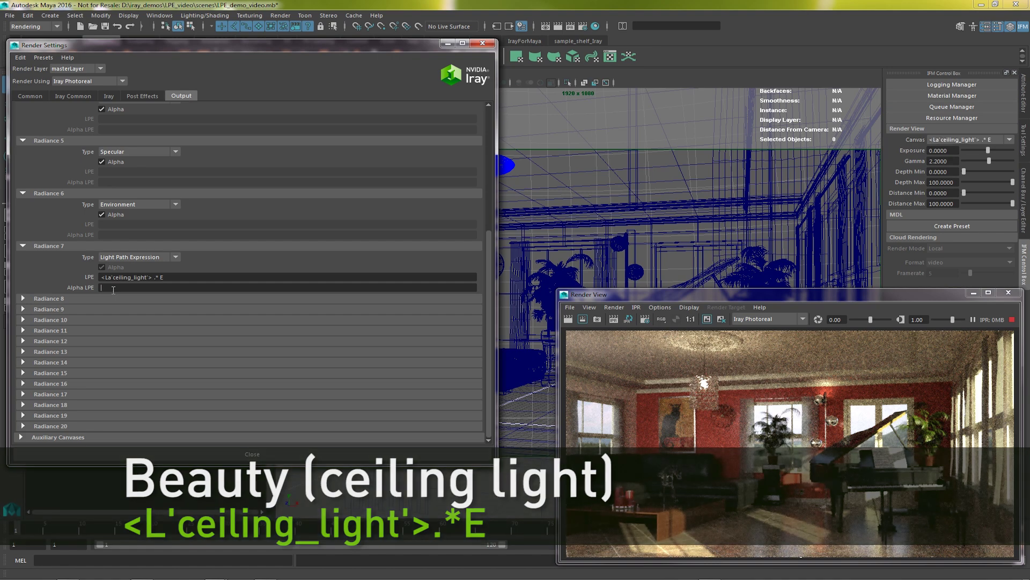
click(113, 288)
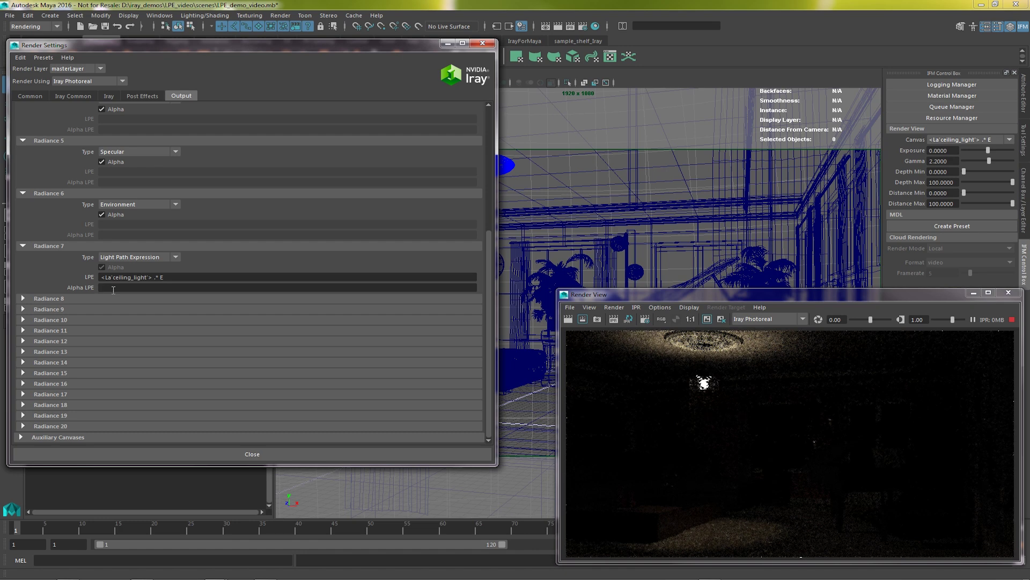
Step: Enter [LmLe] E as the Radiance 7 alpha expression and display the canvas's alpha channel in the render
click(113, 288)
text([LmLe)
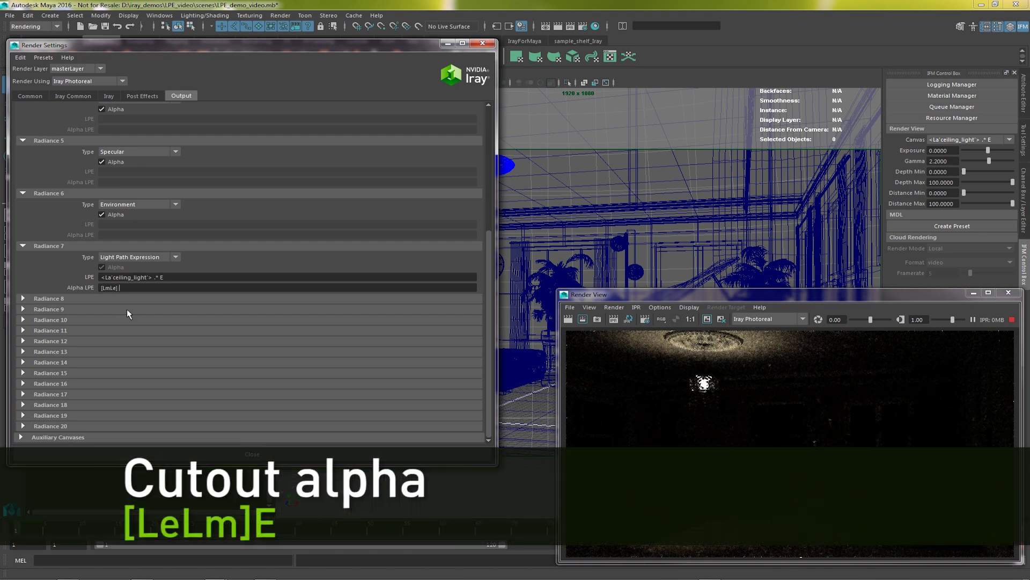
text(E)
key(Return)
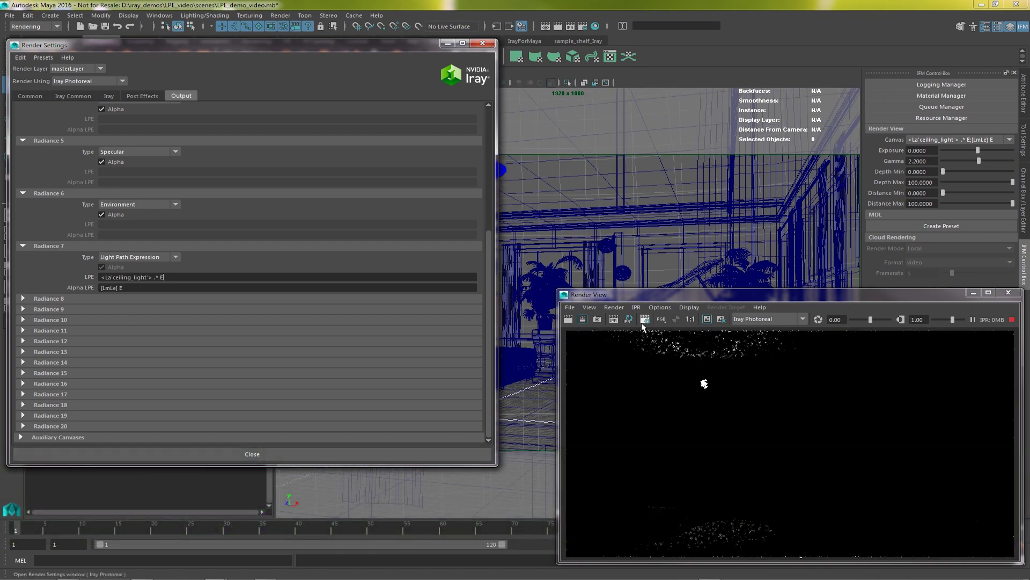
click(676, 320)
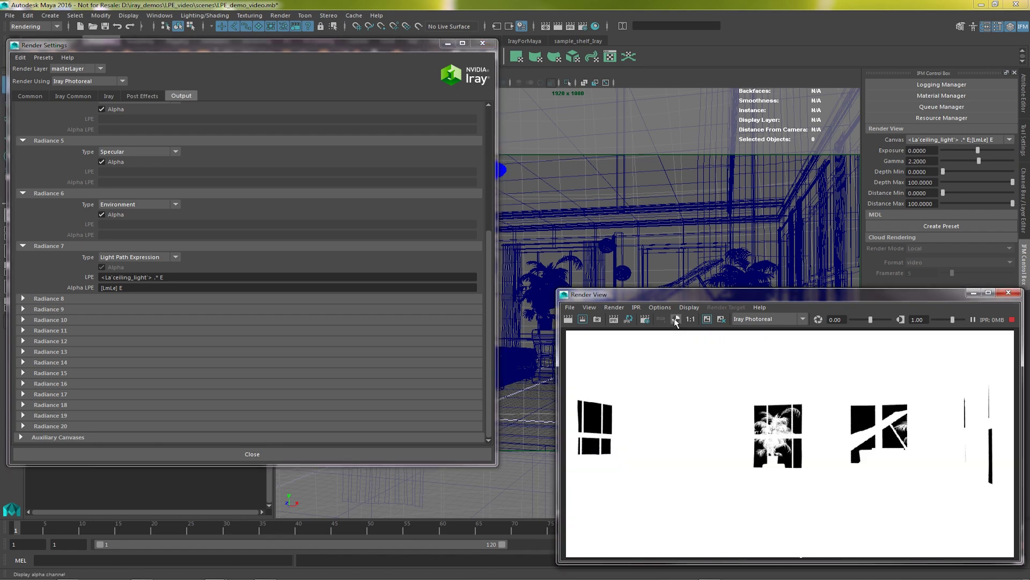
Step: Collapse the expanded Radiance 1 to 7 sections in the colour canvas settings
click(21, 245)
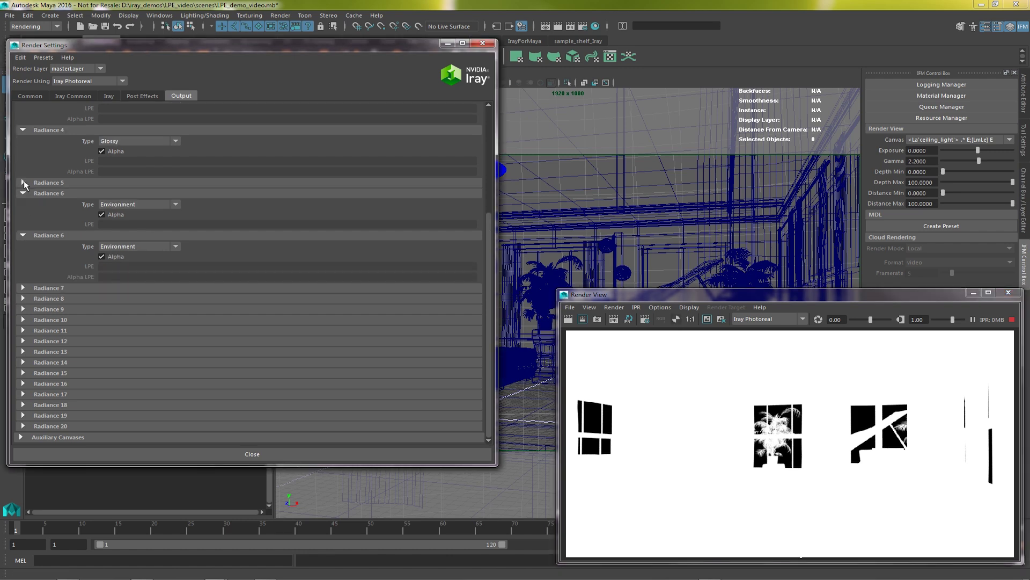
click(24, 181)
click(25, 121)
click(21, 171)
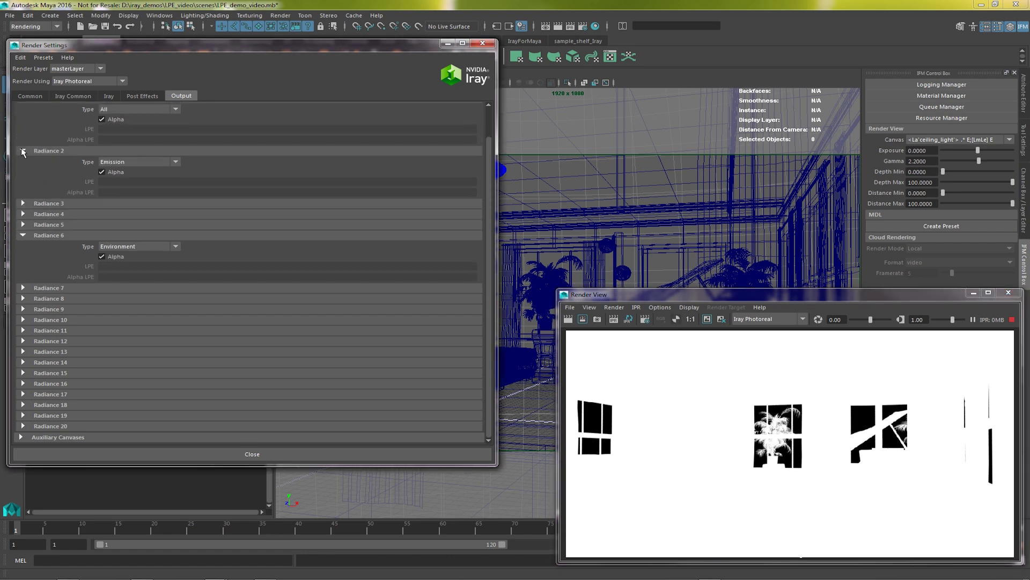
click(23, 151)
click(21, 131)
click(23, 183)
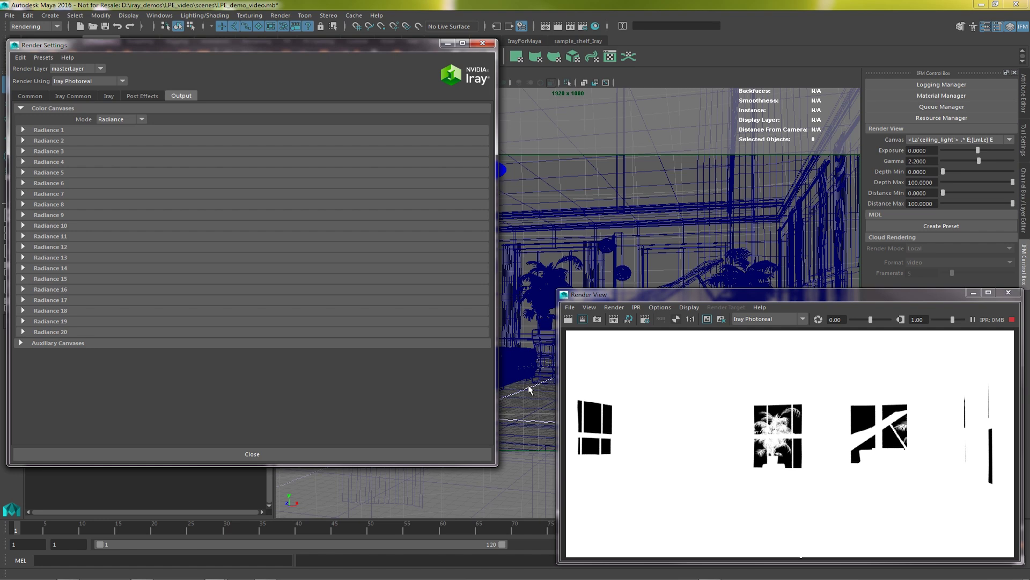
Step: Return the render to colour display and show the All canvas
click(665, 319)
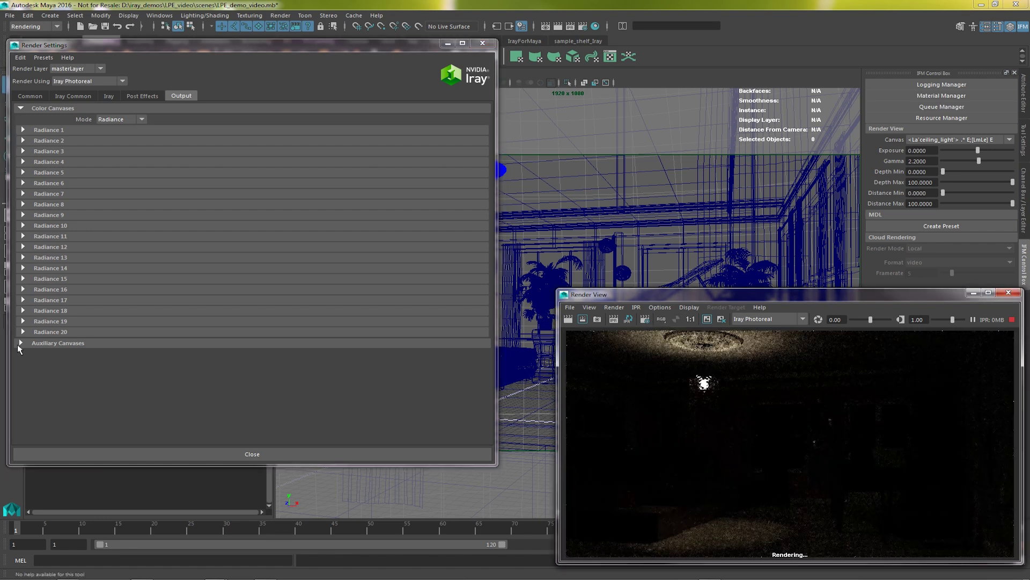
click(928, 138)
click(929, 150)
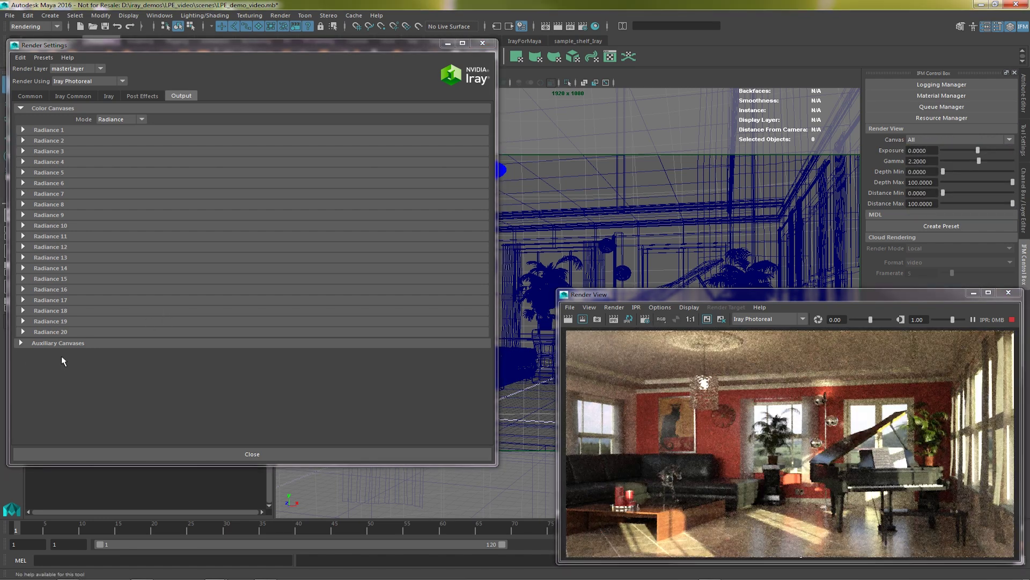
Step: Enable the Depth, Distance, Normal, Object Id and Material Id auxiliary canvases, and display the Depth canvas in the render
click(21, 343)
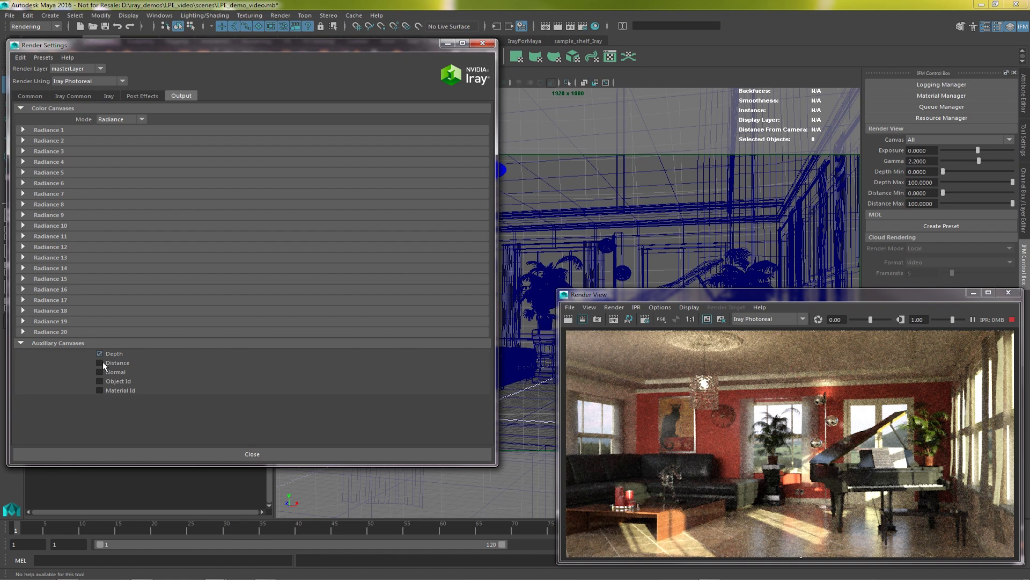
click(99, 391)
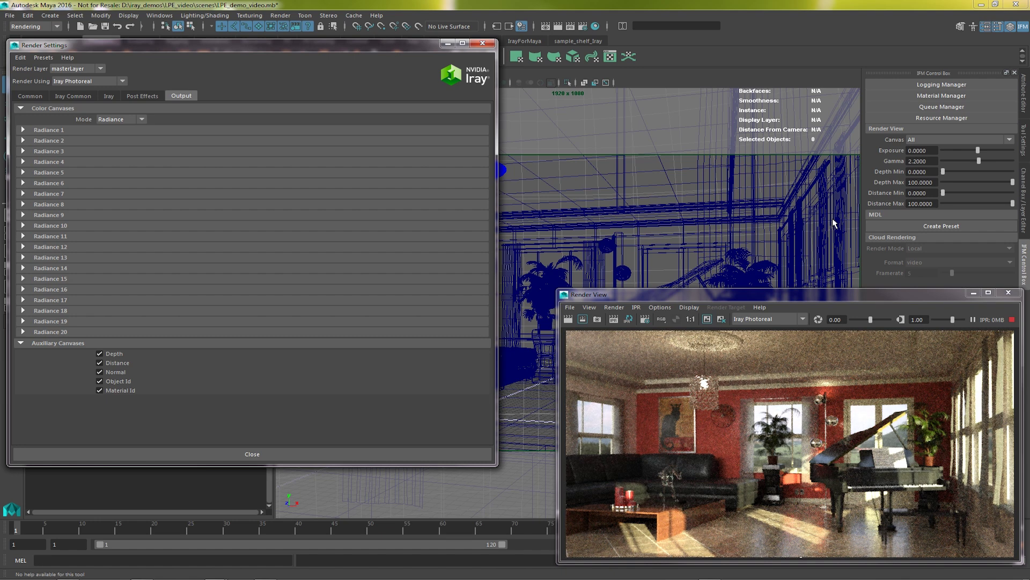
click(919, 139)
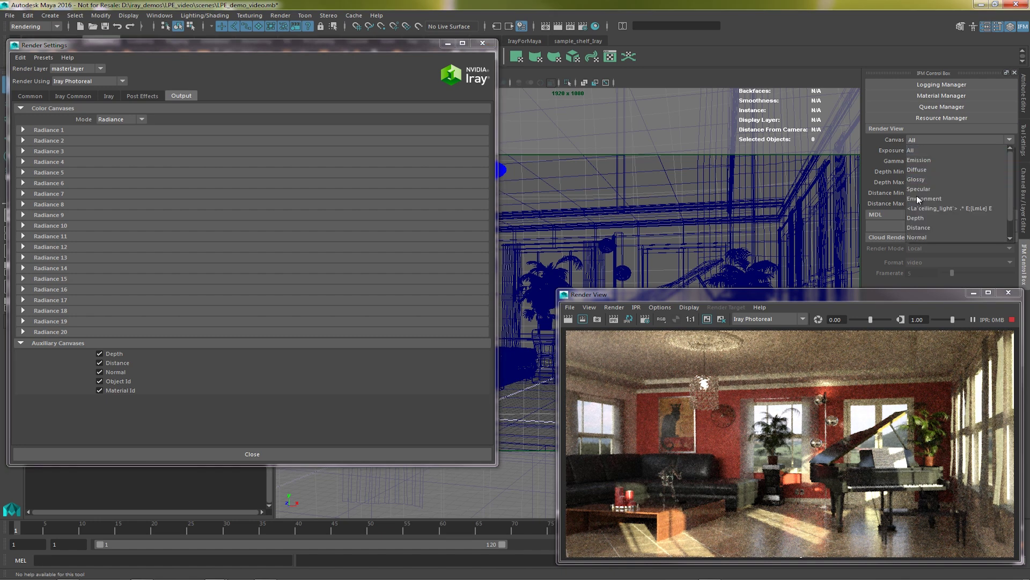
click(917, 217)
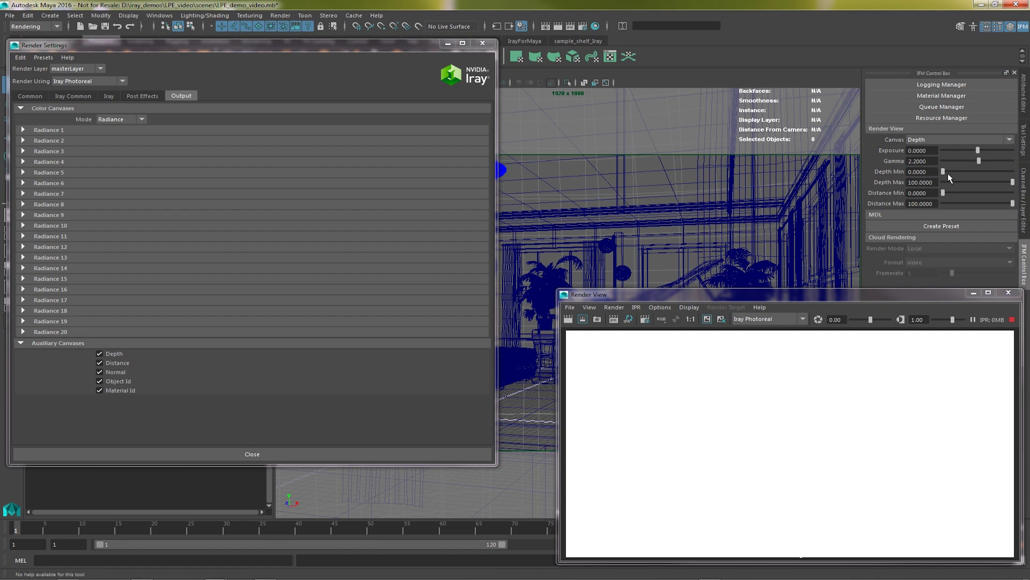
Step: Try a Depth Max of 1000 for the displayed depth canvas, and raise it to 2000
double_click(924, 182)
text(1000)
key(Return)
text(2000)
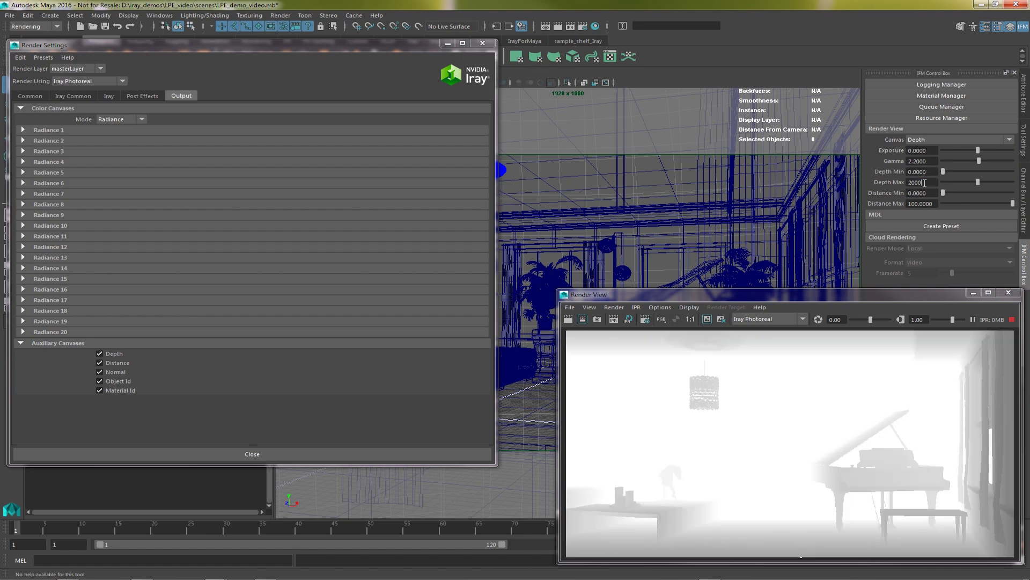
key(Return)
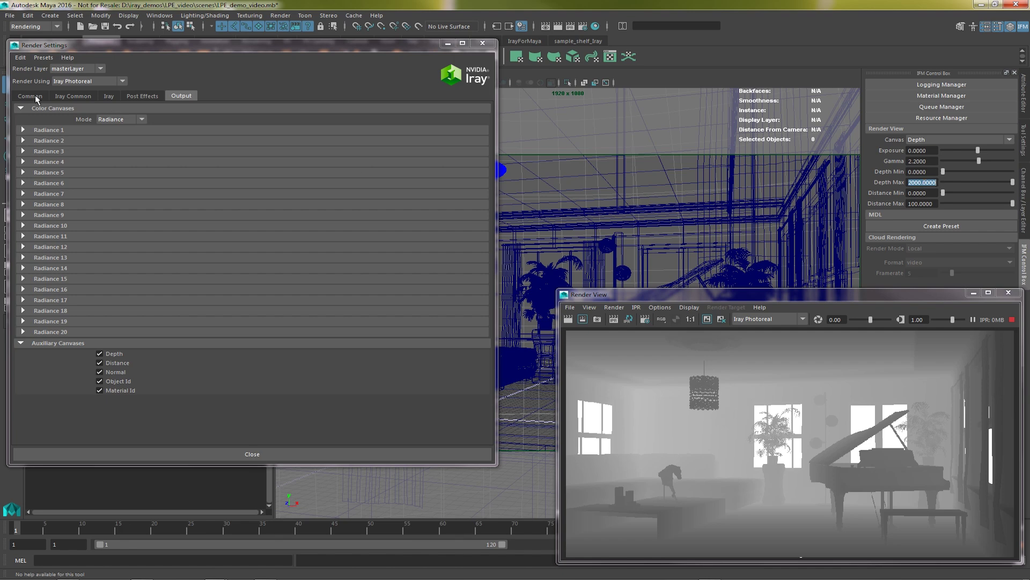
Step: Set the maximum depth to 2000 in the JPEG output format settings and accept them
click(30, 96)
click(159, 208)
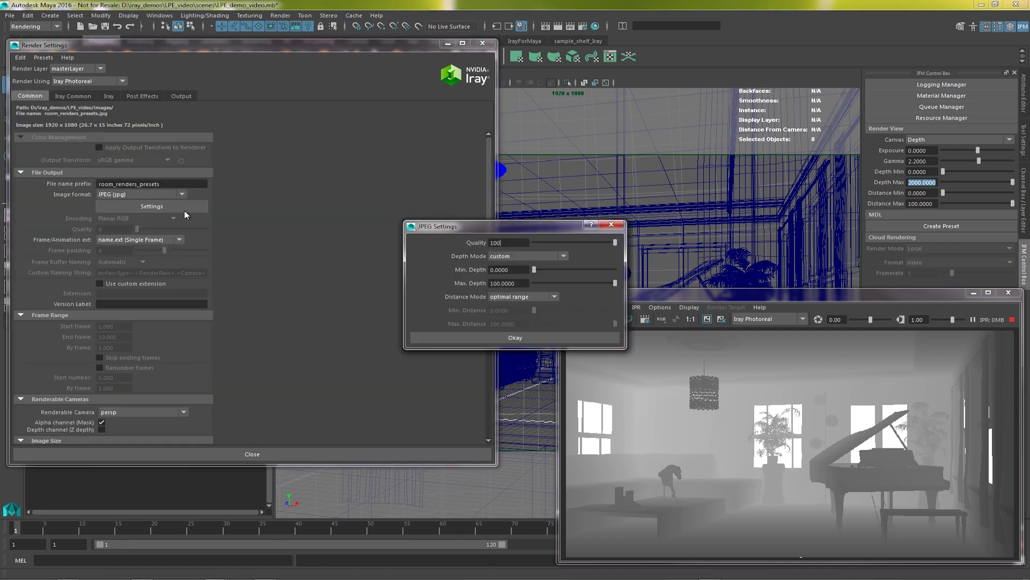
double_click(494, 282)
text(2000)
key(Return)
click(483, 338)
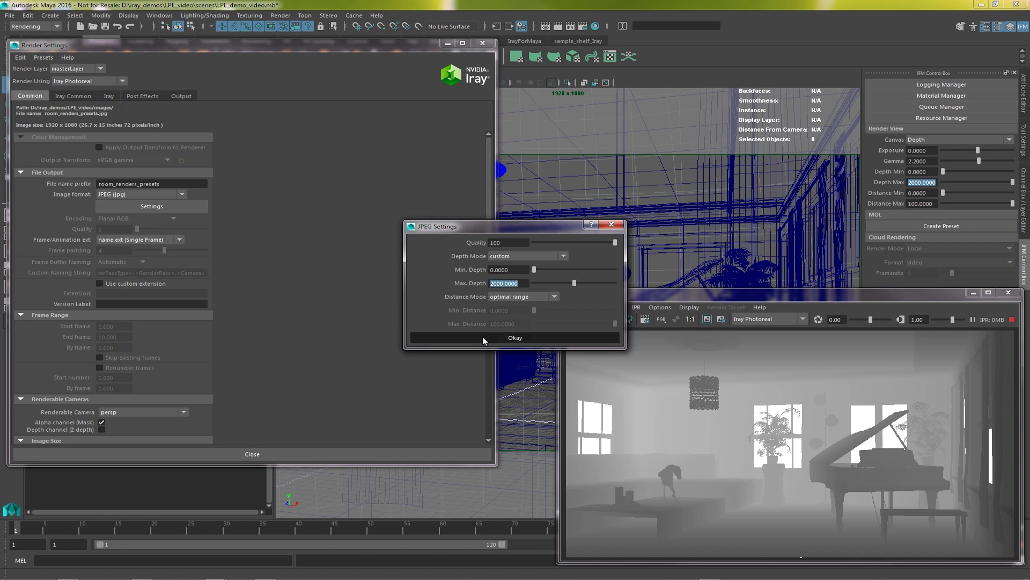
Step: View the Normal canvas and the Object Id canvas in the running render
click(932, 140)
click(920, 236)
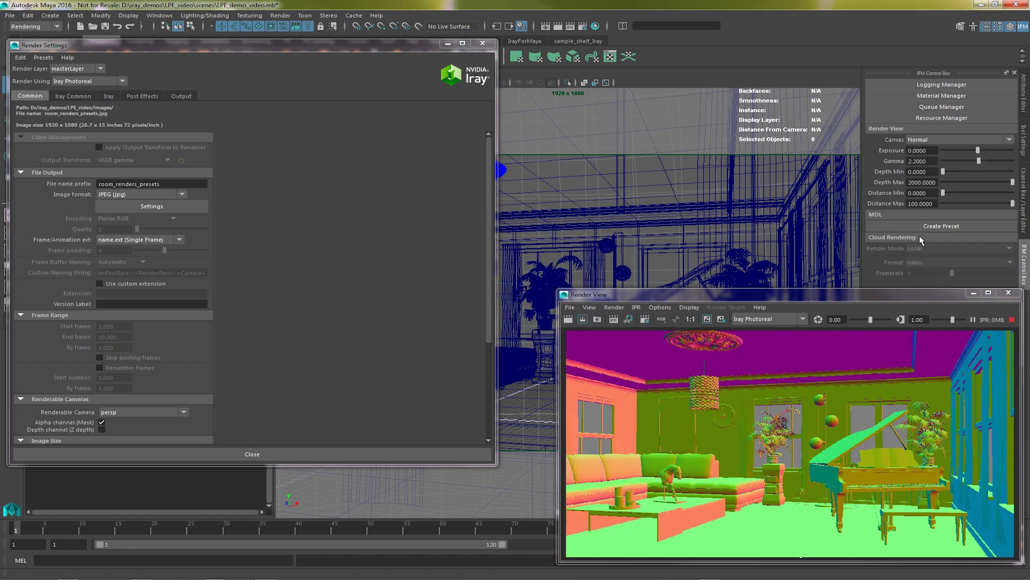
click(1007, 140)
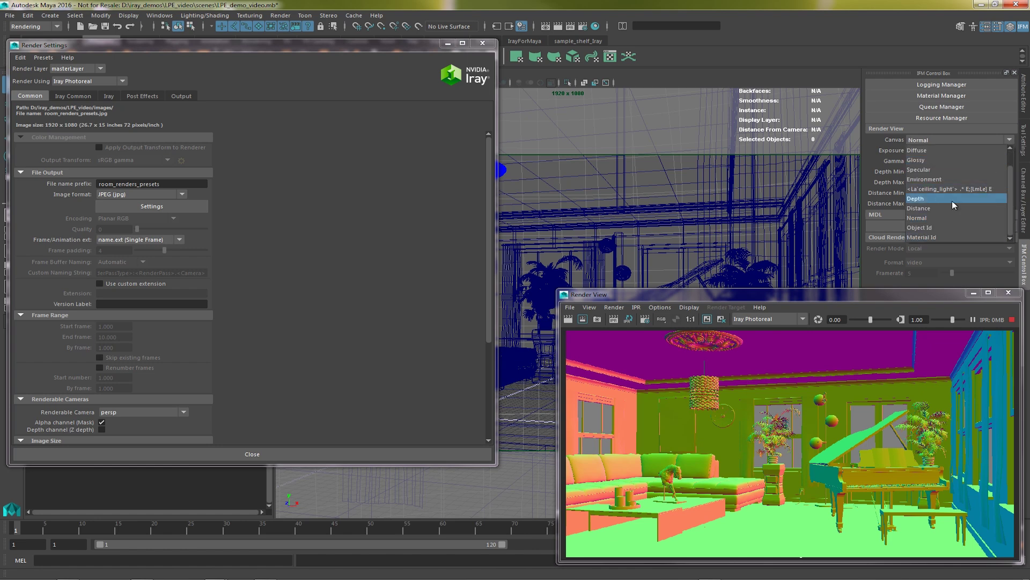
click(921, 227)
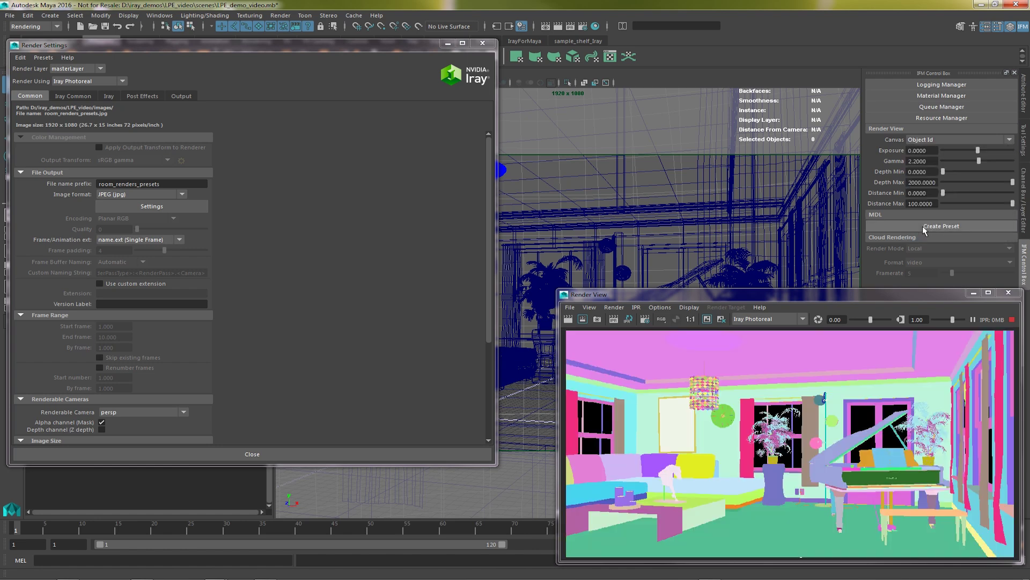
Step: Select the accent painted wall and set its Iray Object Id manually to 23, keeping the render window clear of the attributes
click(633, 246)
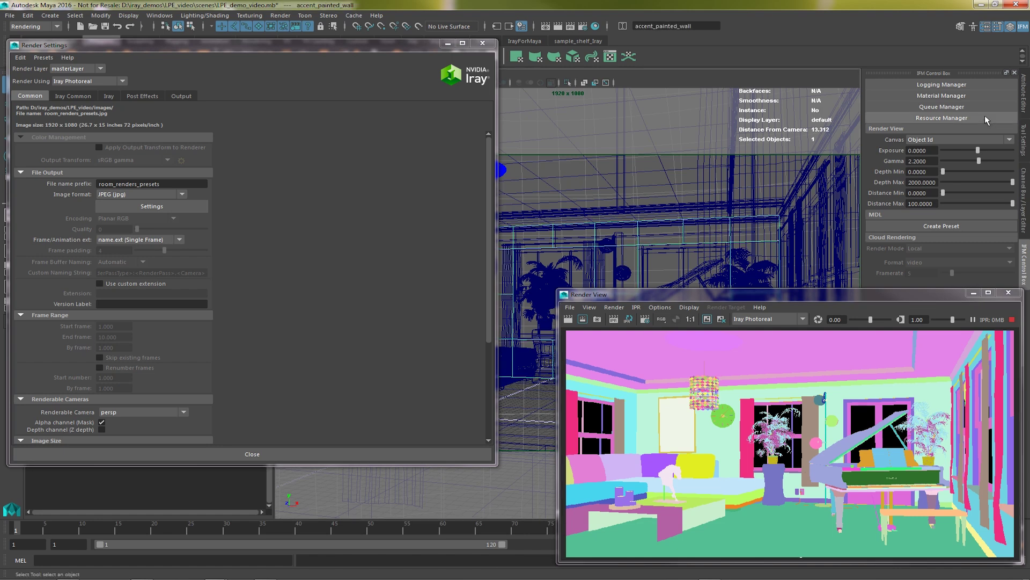
click(1024, 97)
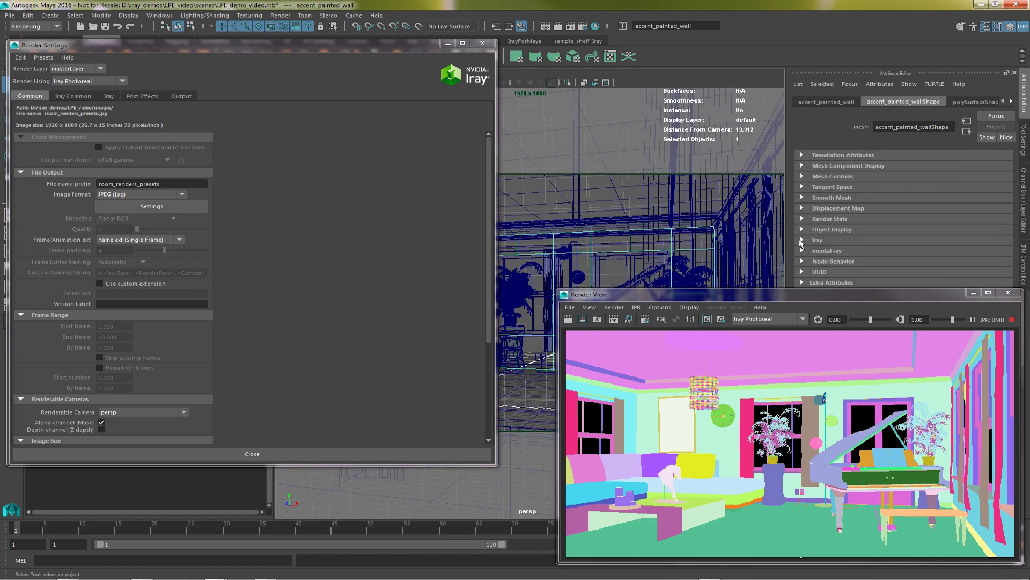
click(818, 240)
drag(808, 298, 529, 246)
click(922, 309)
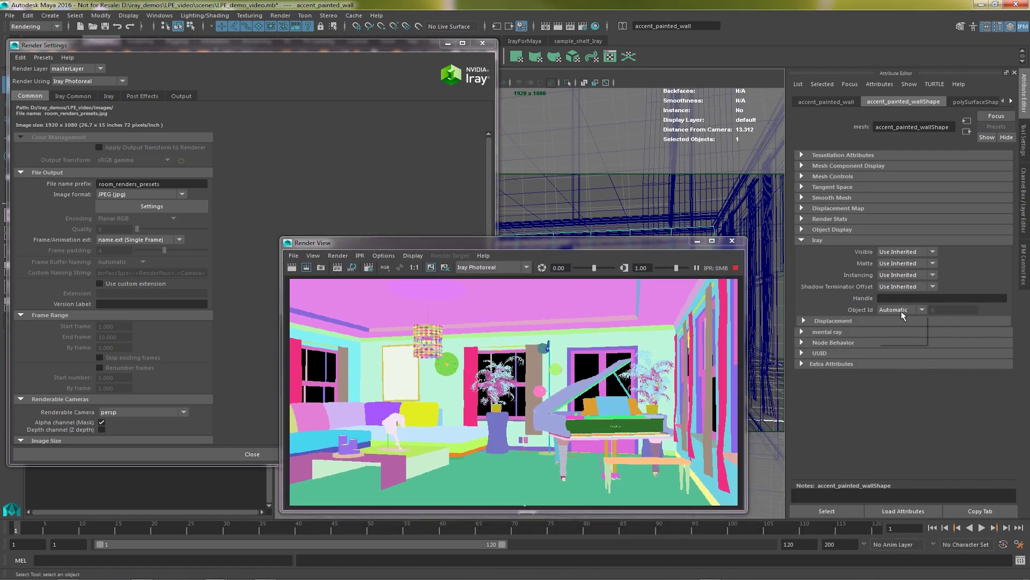
click(904, 324)
click(950, 310)
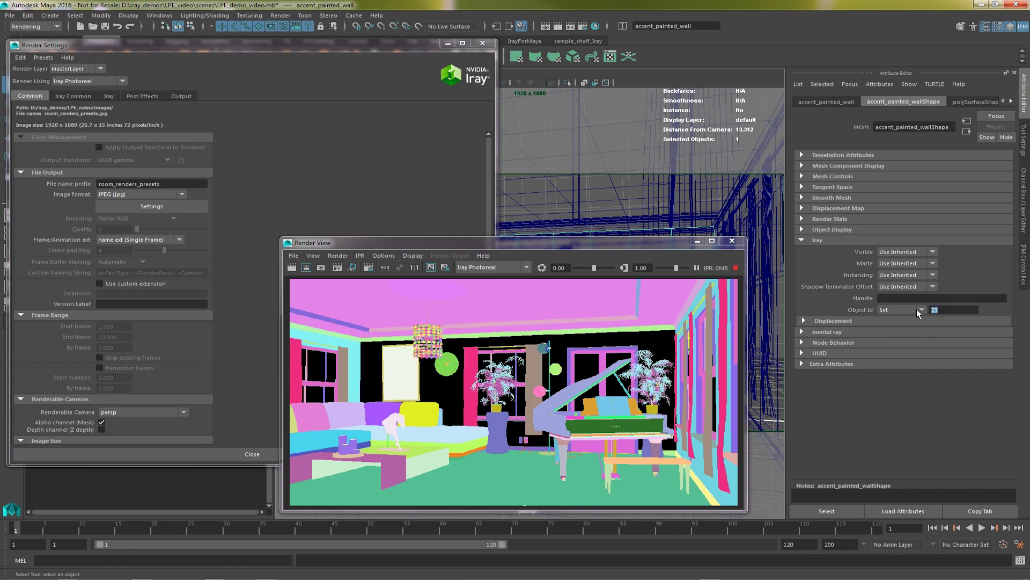
drag(618, 243, 894, 274)
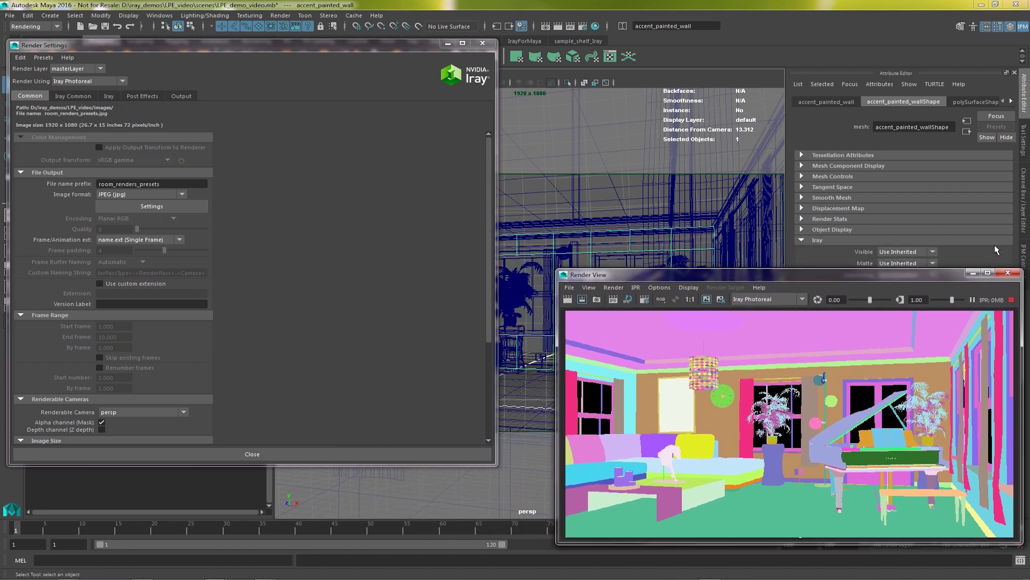
Step: Return to the Iray render view controls and display the Material Id canvas
click(1023, 257)
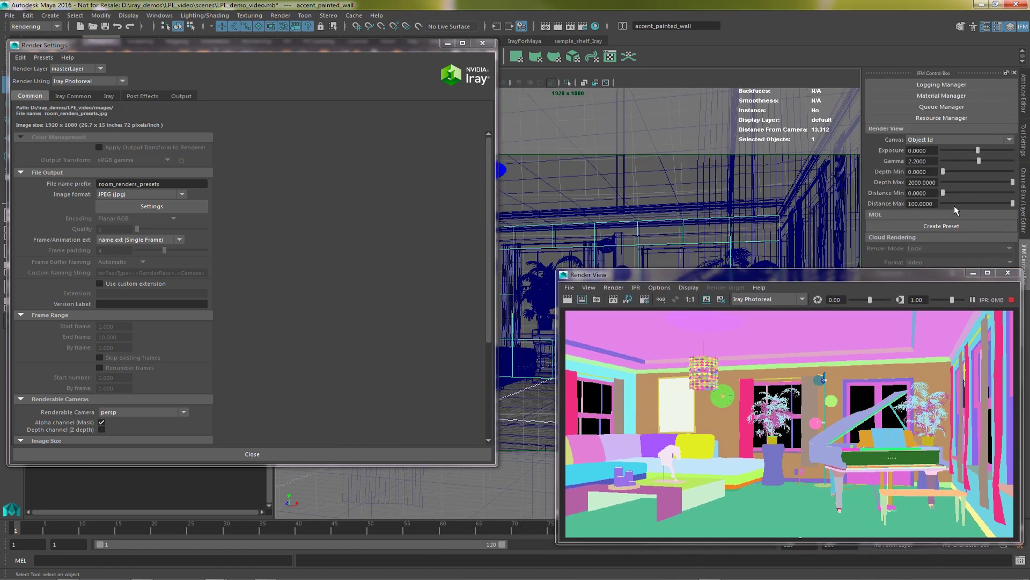
click(955, 140)
click(923, 237)
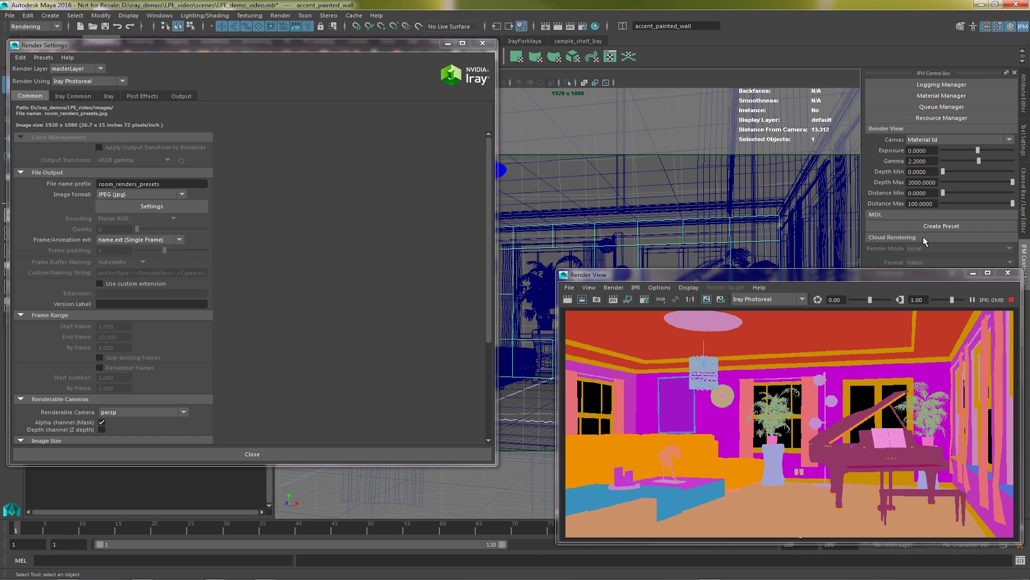
Step: Switch the renderer from Iray Photoreal to Iray Interactive
click(73, 80)
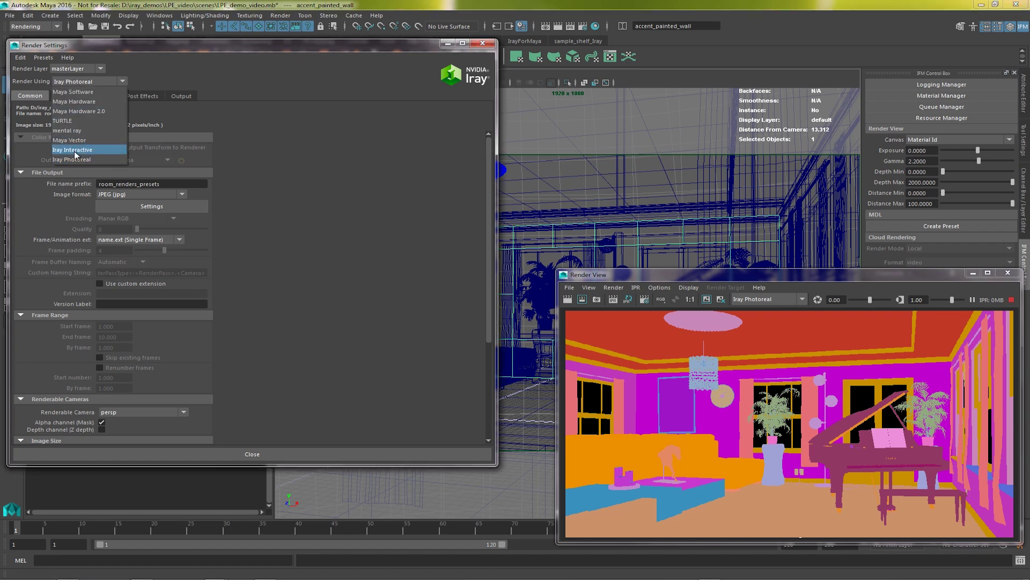
click(75, 151)
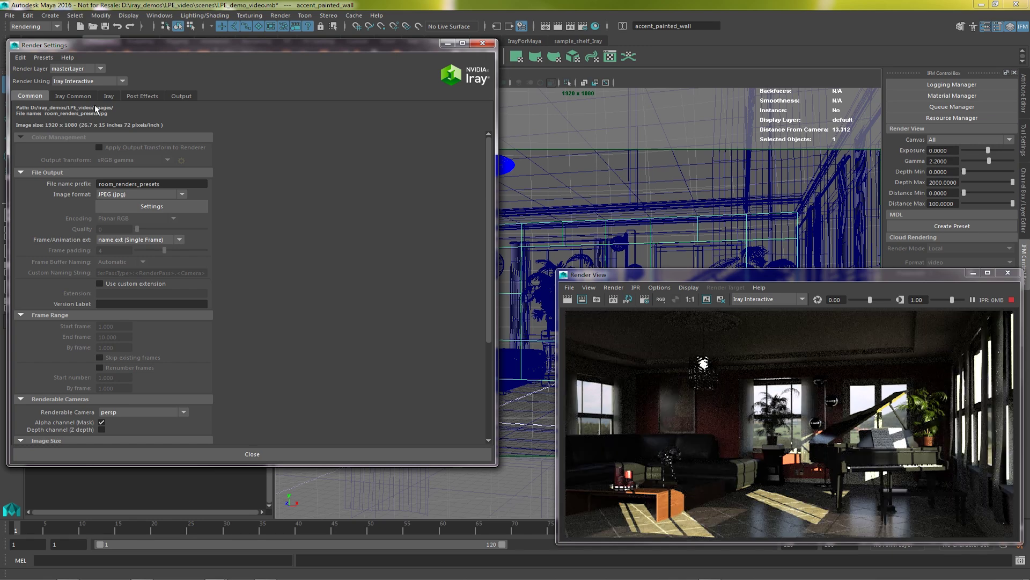
Step: Set the Iray Interactive Depth, Depth Reflect and Depth Refract to 16 and the Indirect Light Mode to coarse scale
click(108, 97)
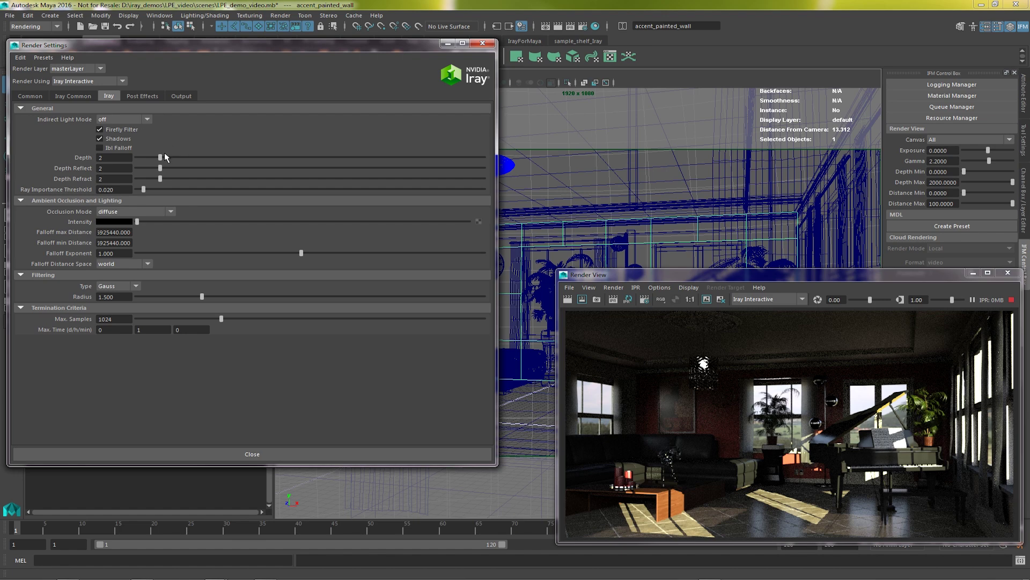
drag(461, 157, 484, 158)
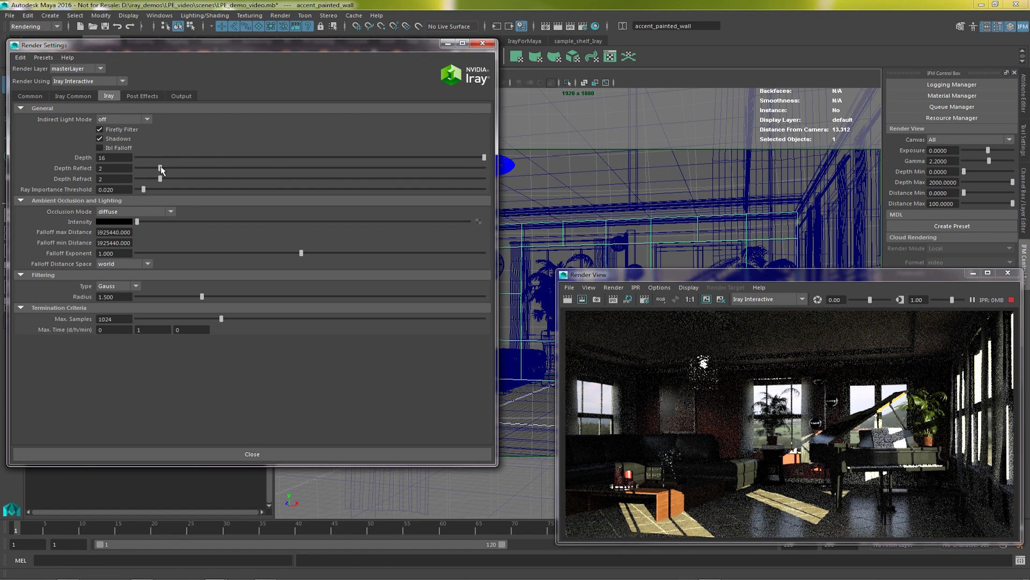
drag(160, 168, 460, 168)
drag(389, 179, 456, 179)
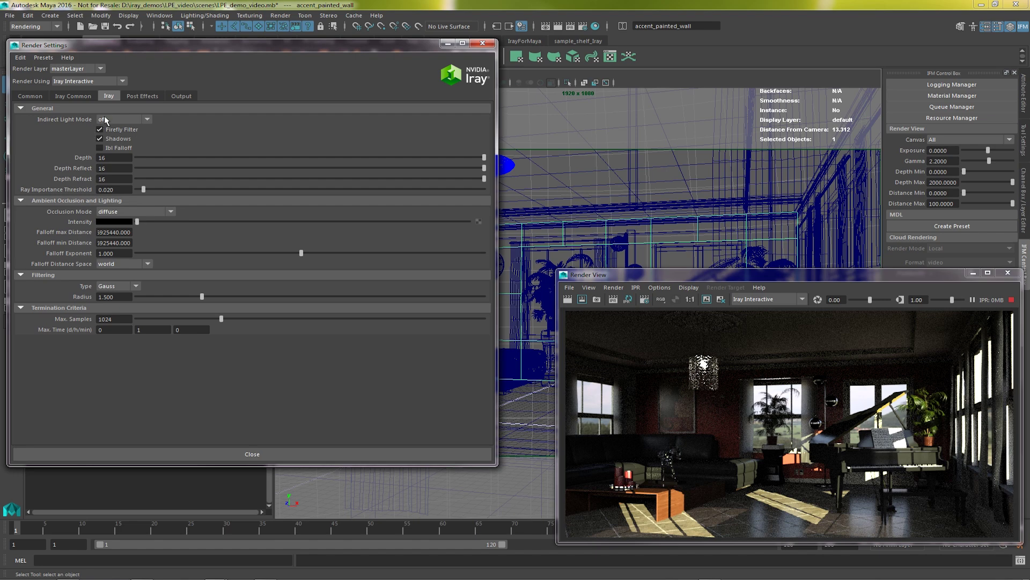
click(105, 119)
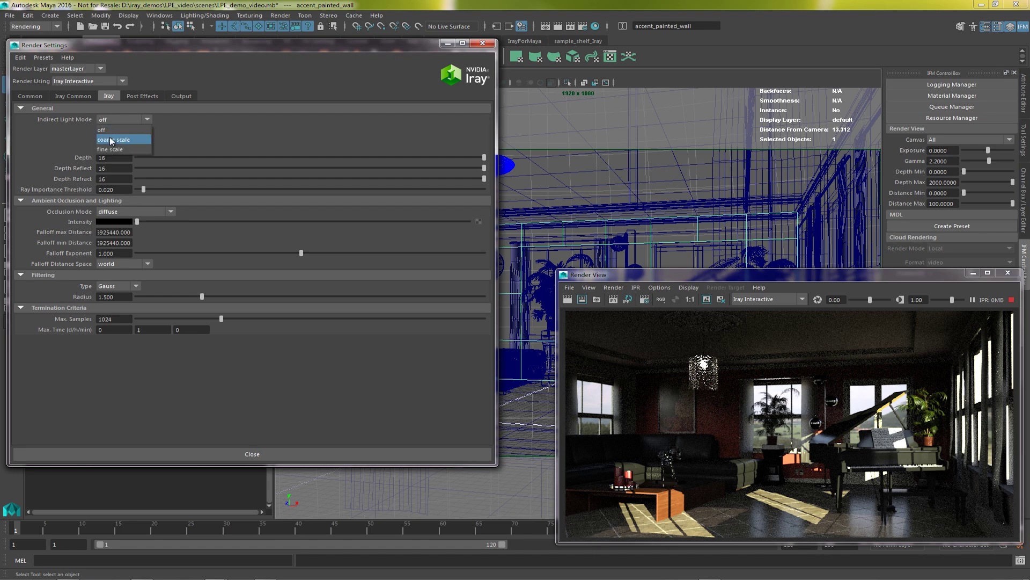
click(110, 140)
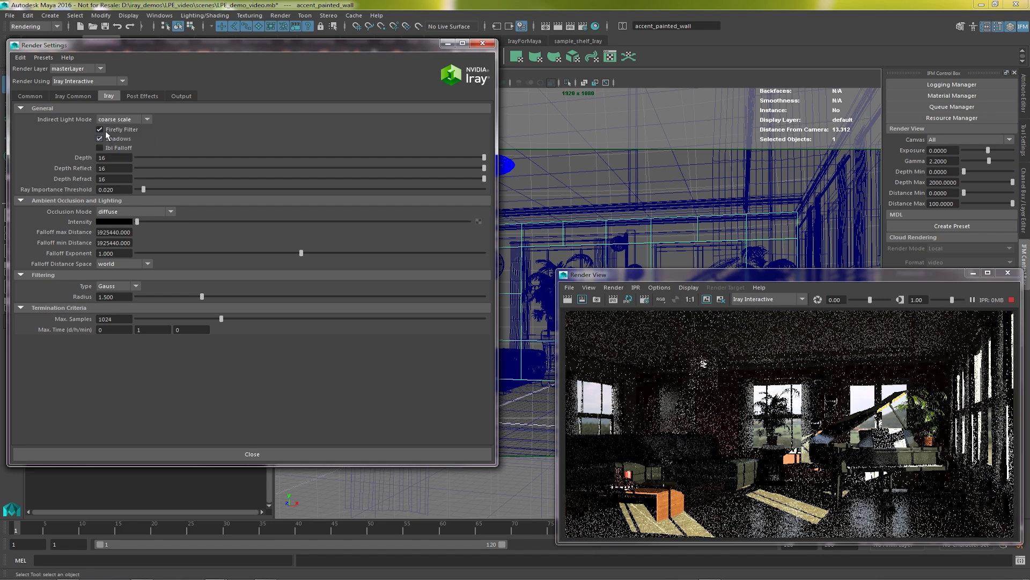
Step: Enable the Ambient Occlusion and Shadow auxiliary canvases and display the Ambient Occlusion canvas in the render view
click(181, 96)
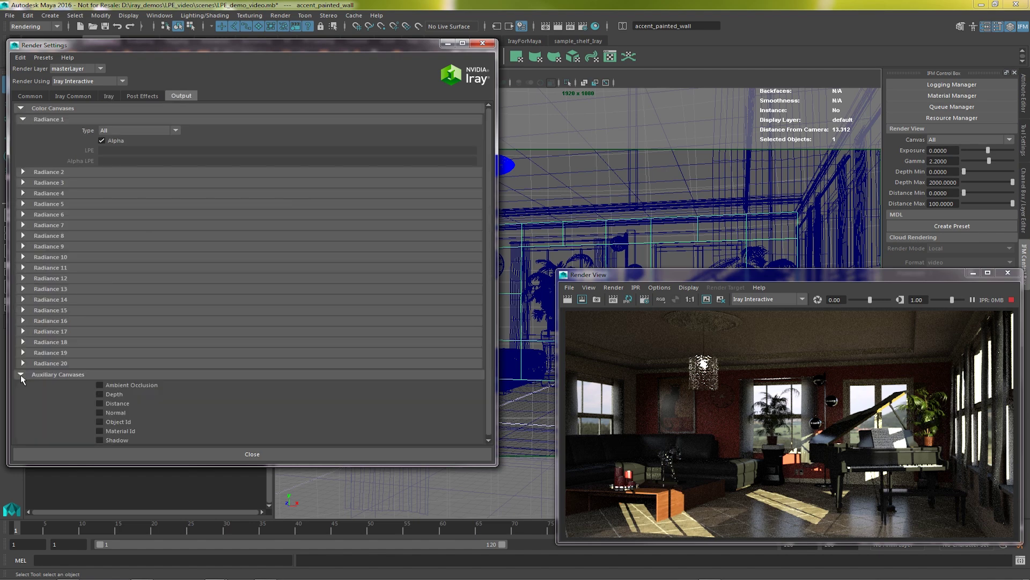
click(100, 382)
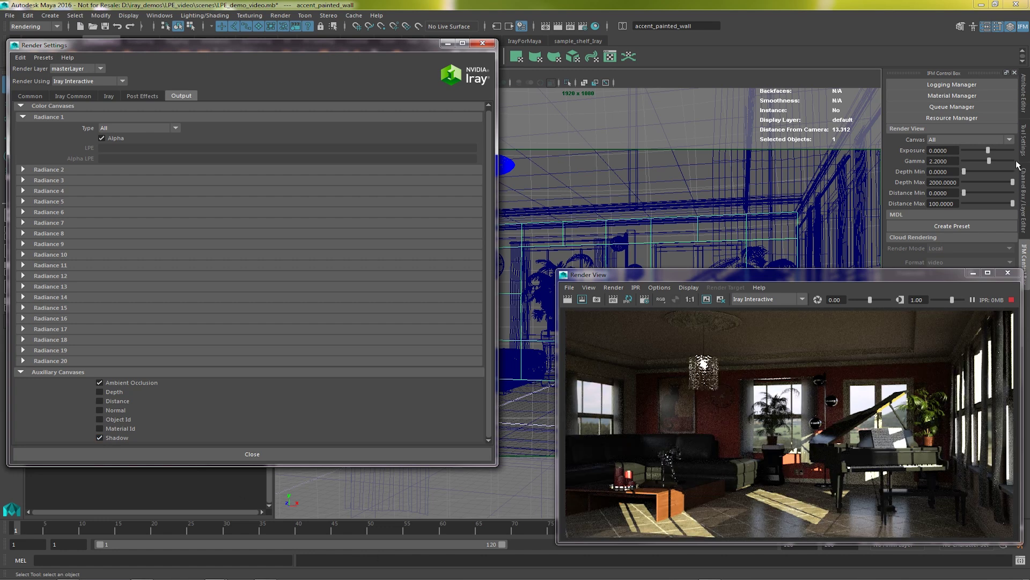
click(950, 140)
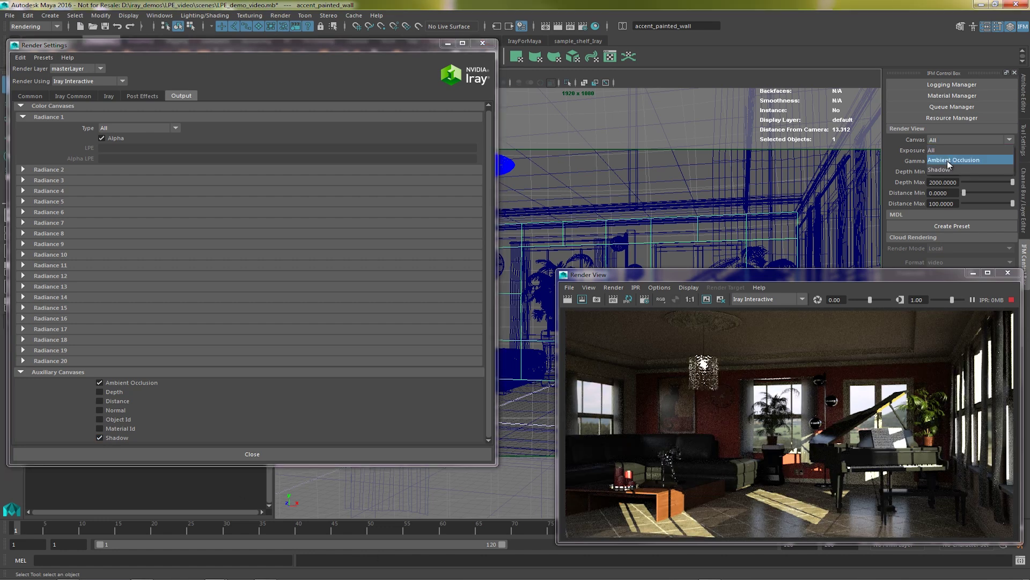
click(950, 160)
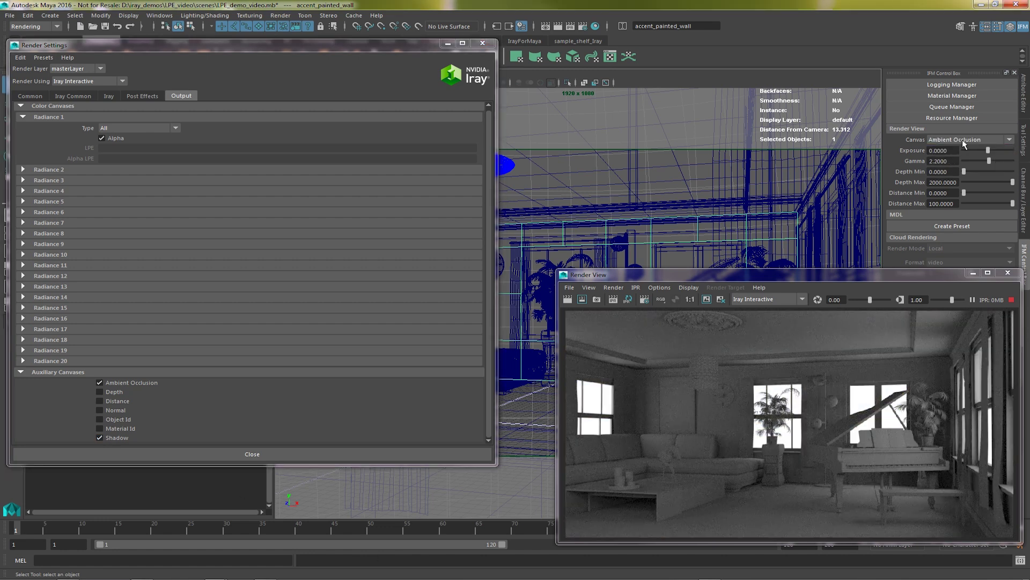
Step: View the Shadow canvas in the running render and return the display to the All canvas
click(964, 141)
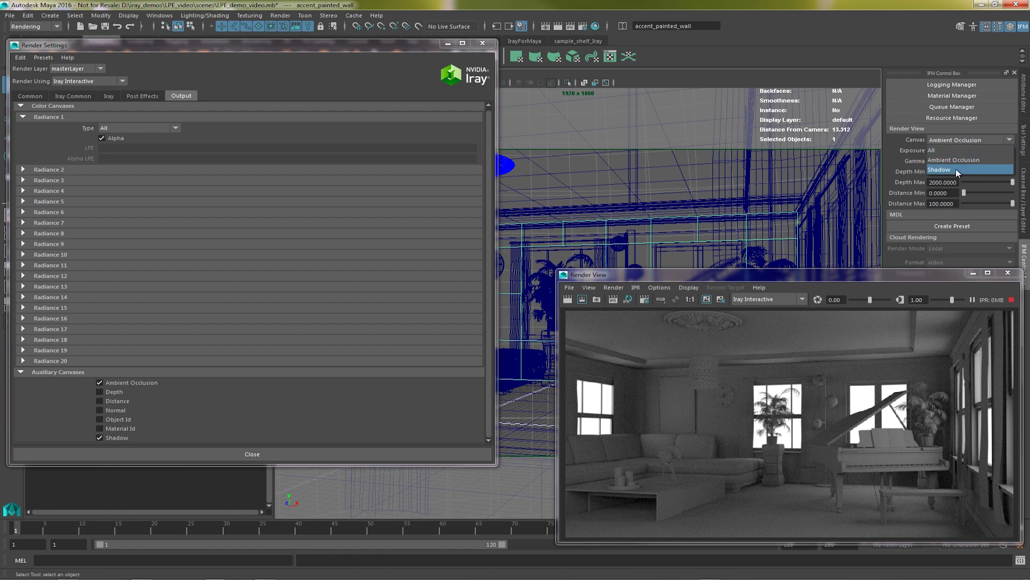
click(958, 170)
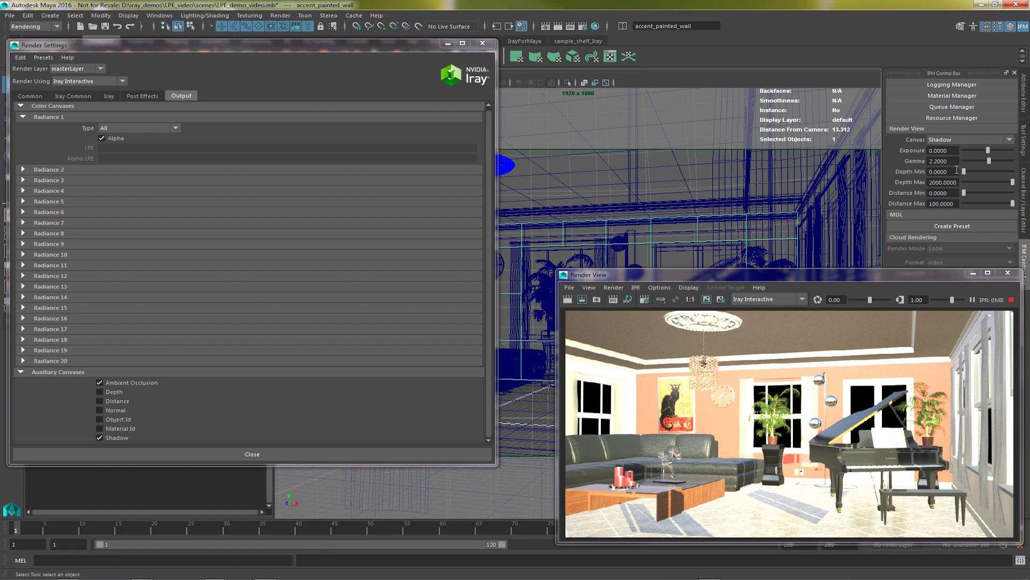
click(946, 141)
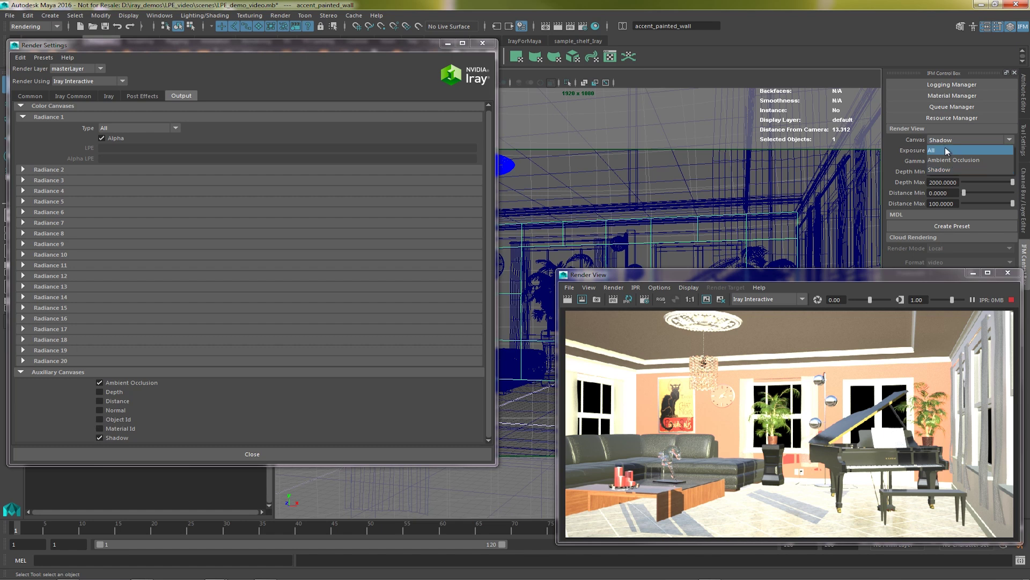
click(947, 151)
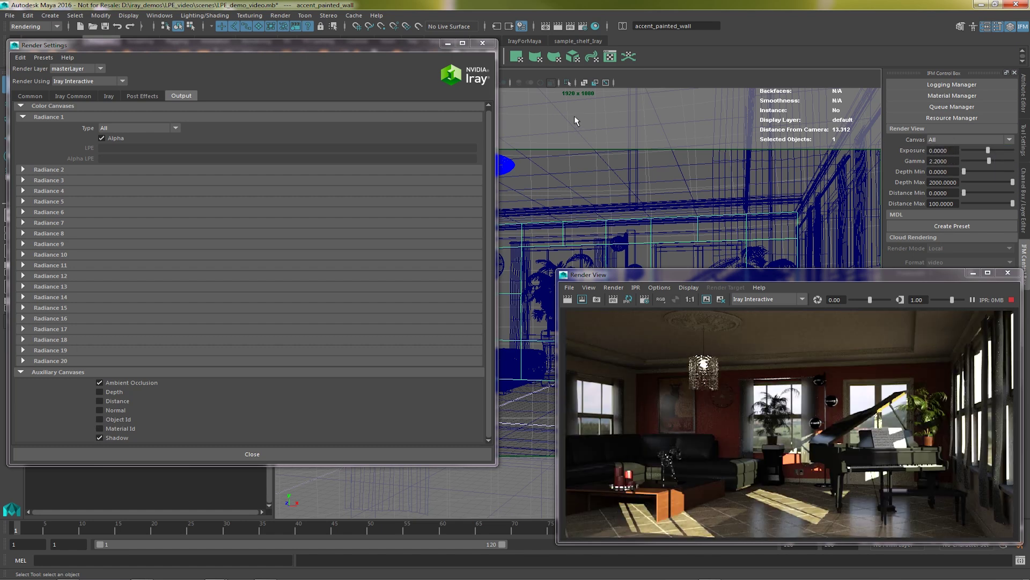
Step: Set the Indirect Light Mode to off in the Iray Interactive general settings
click(109, 96)
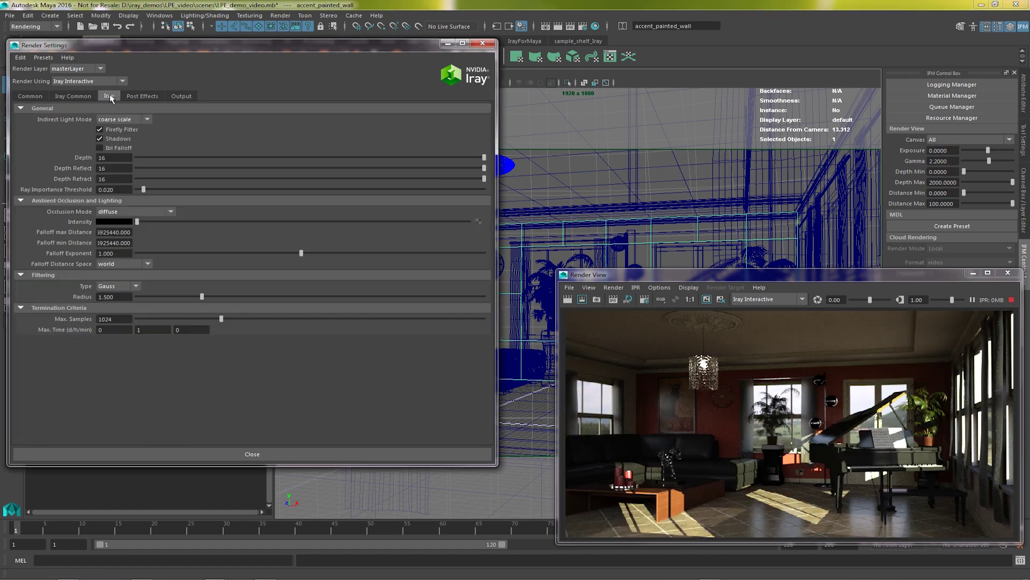
click(115, 122)
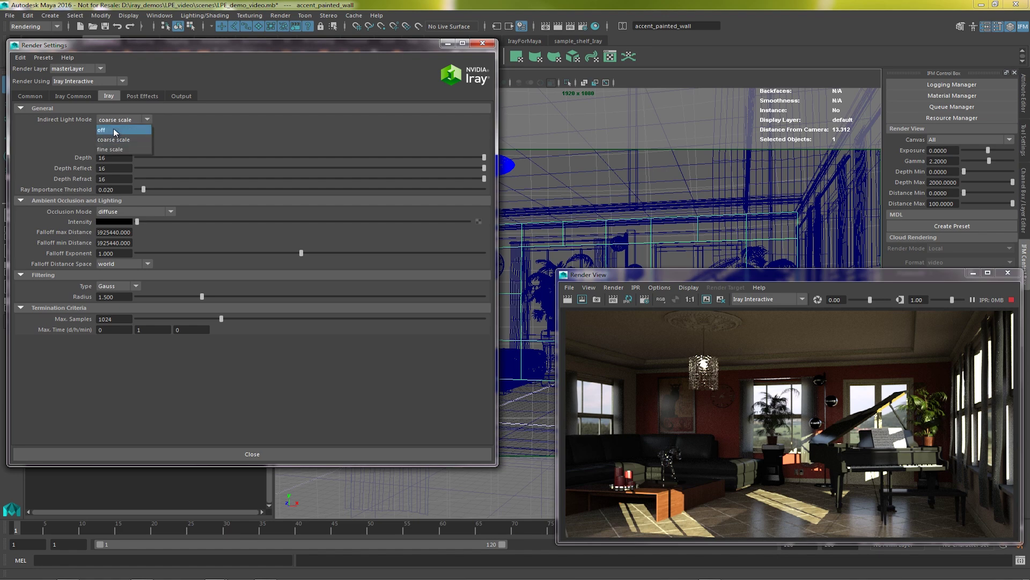
click(114, 129)
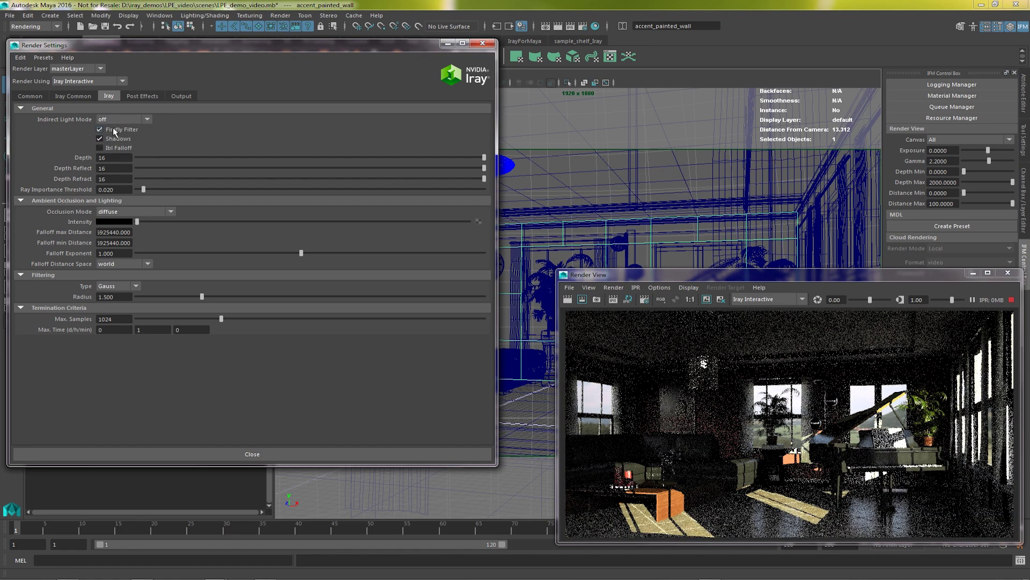